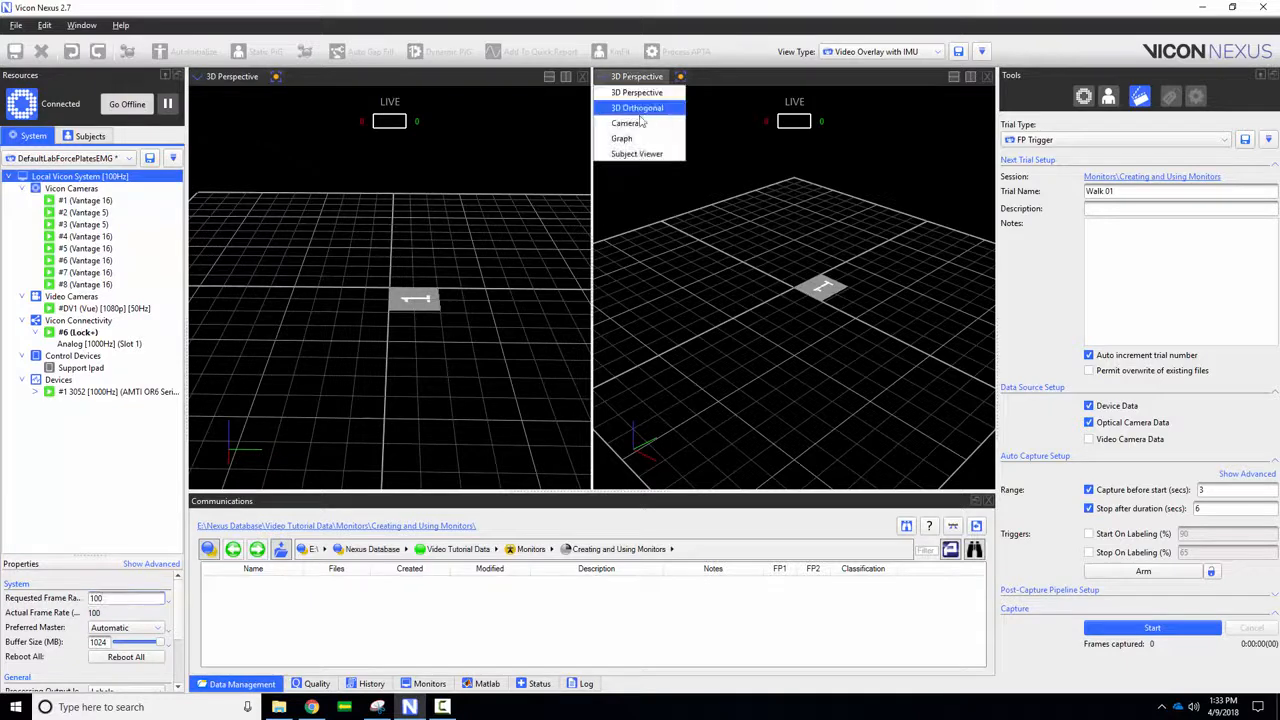
# Step: Change the second 3D view to a graph and plot all components of the force plate in it
pyautogui.click(642, 146)
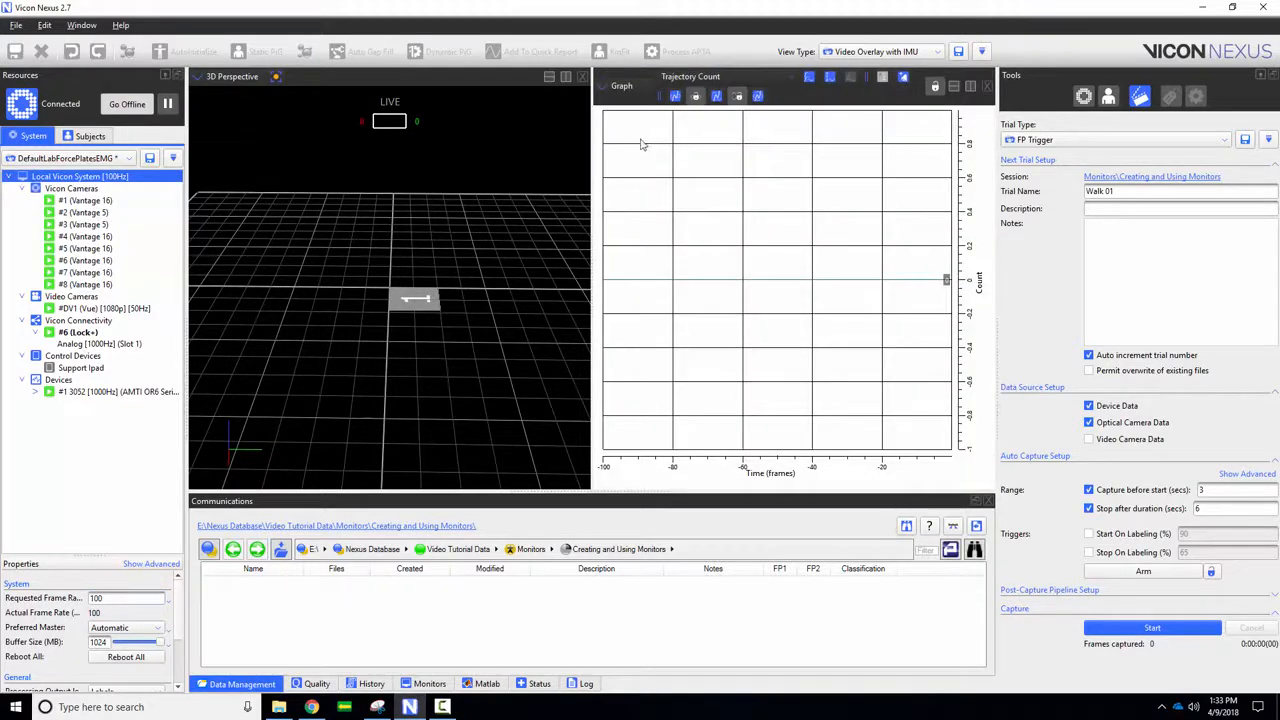
pyautogui.click(36, 392)
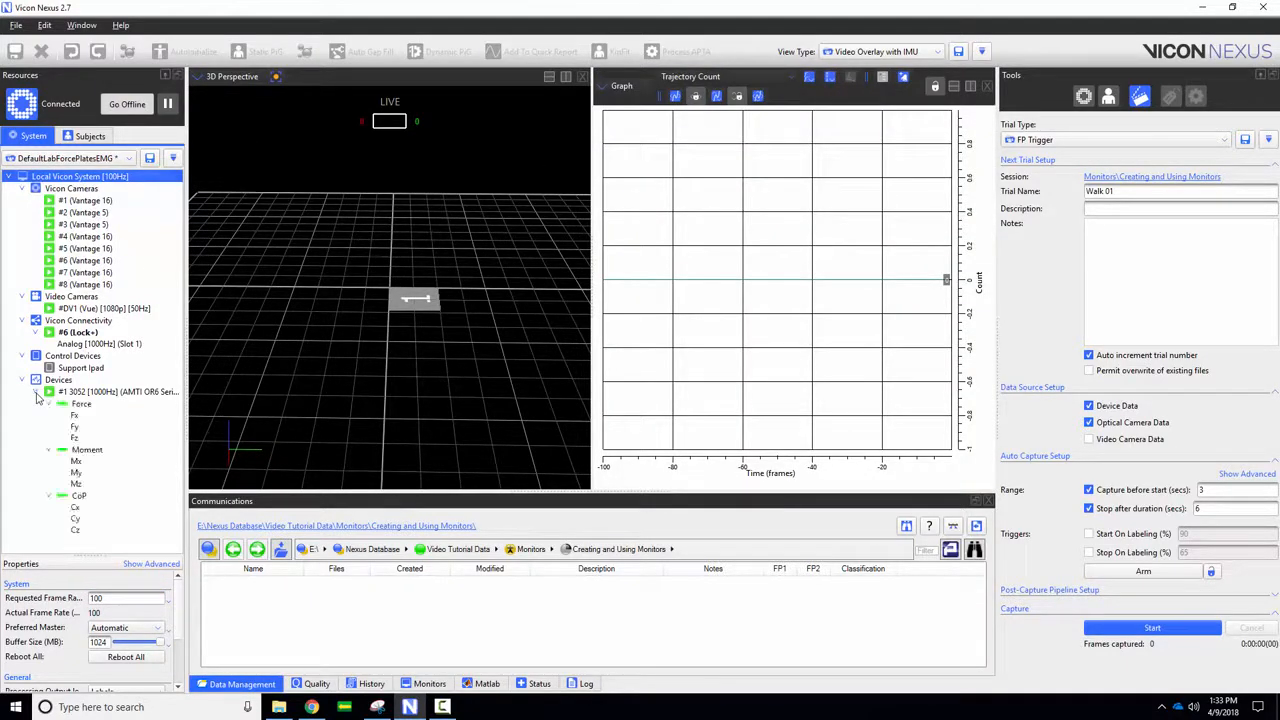
pyautogui.click(75, 438)
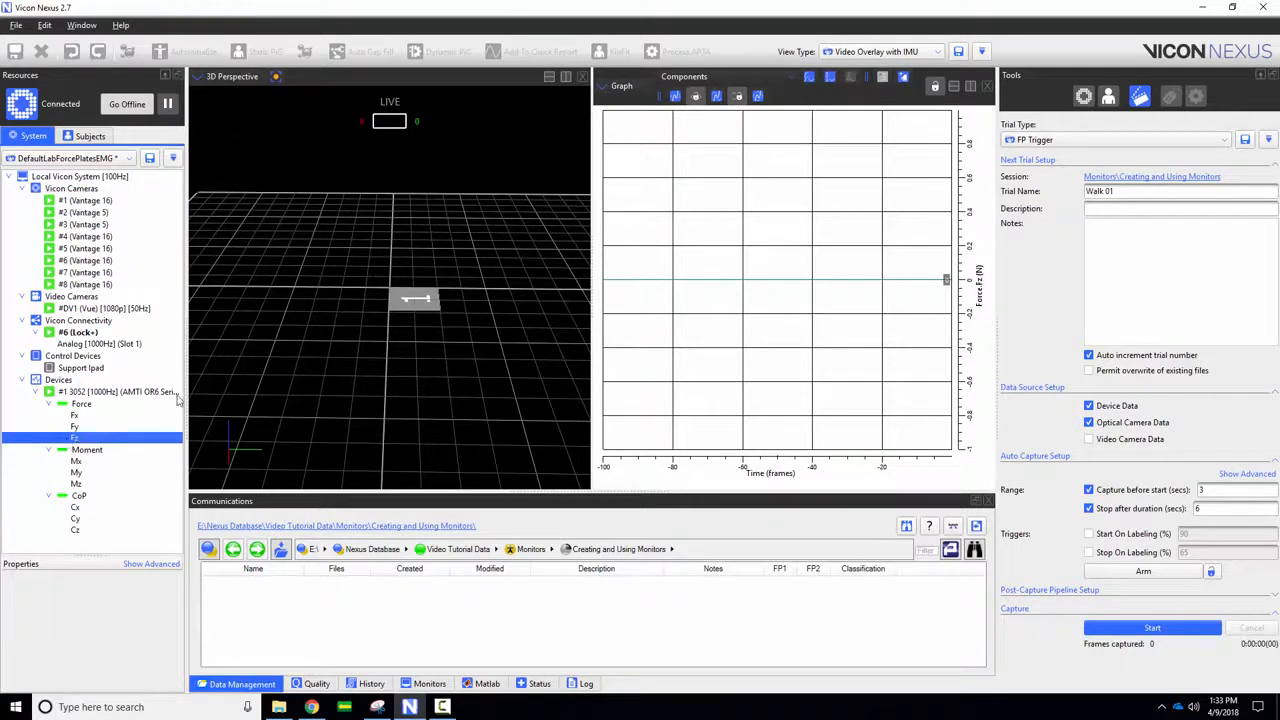
pyautogui.click(424, 300)
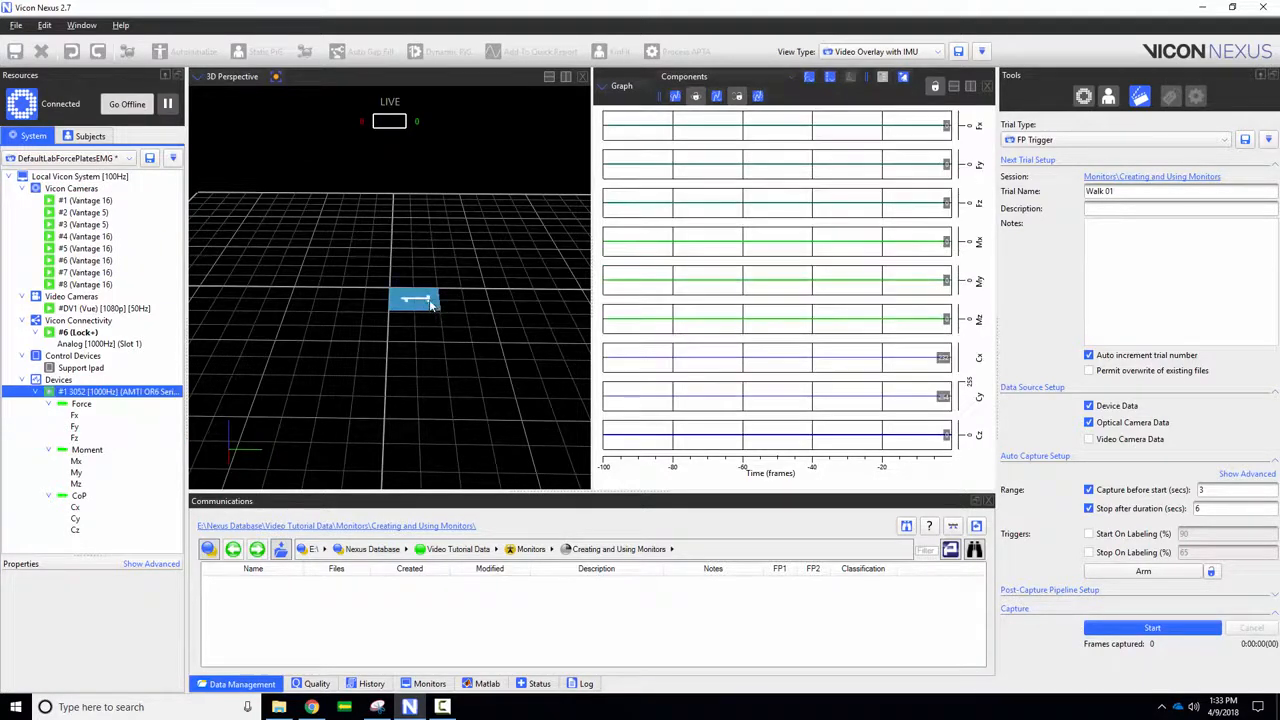
# Step: Limit the graph to the Force.Fz component only and create a monitor for this graph view
pyautogui.click(830, 78)
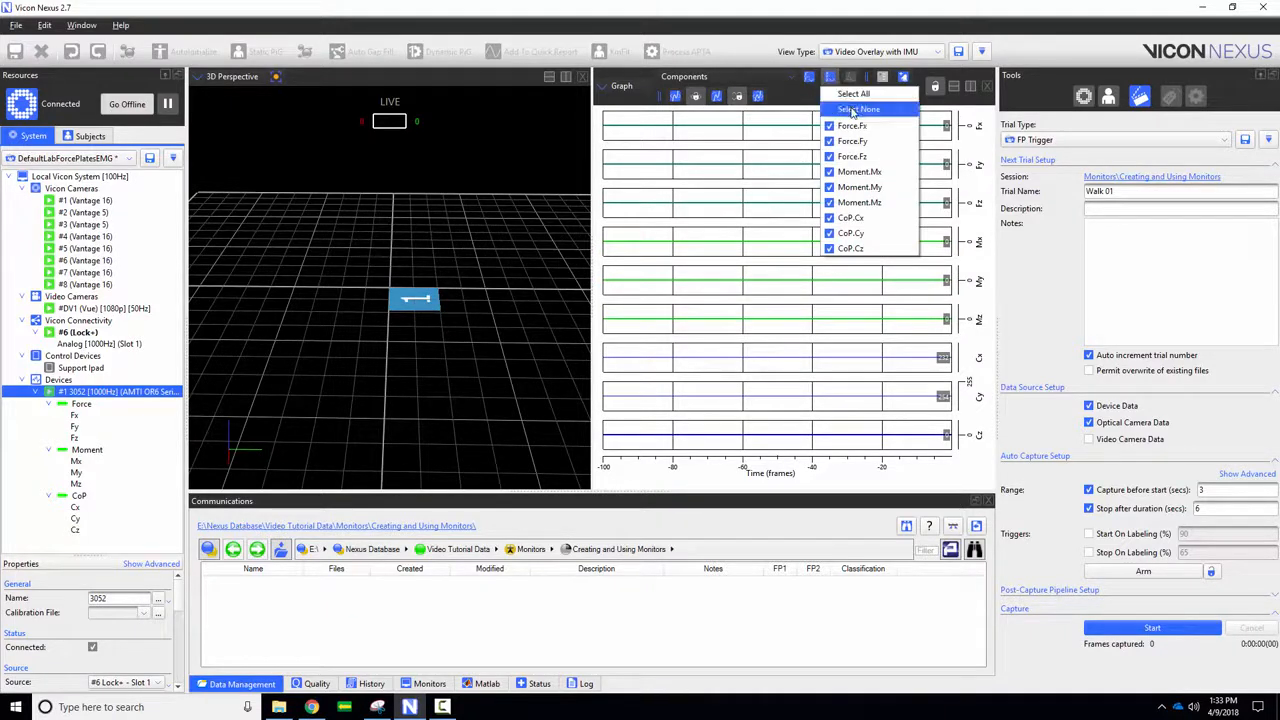
pyautogui.click(852, 109)
pyautogui.click(830, 78)
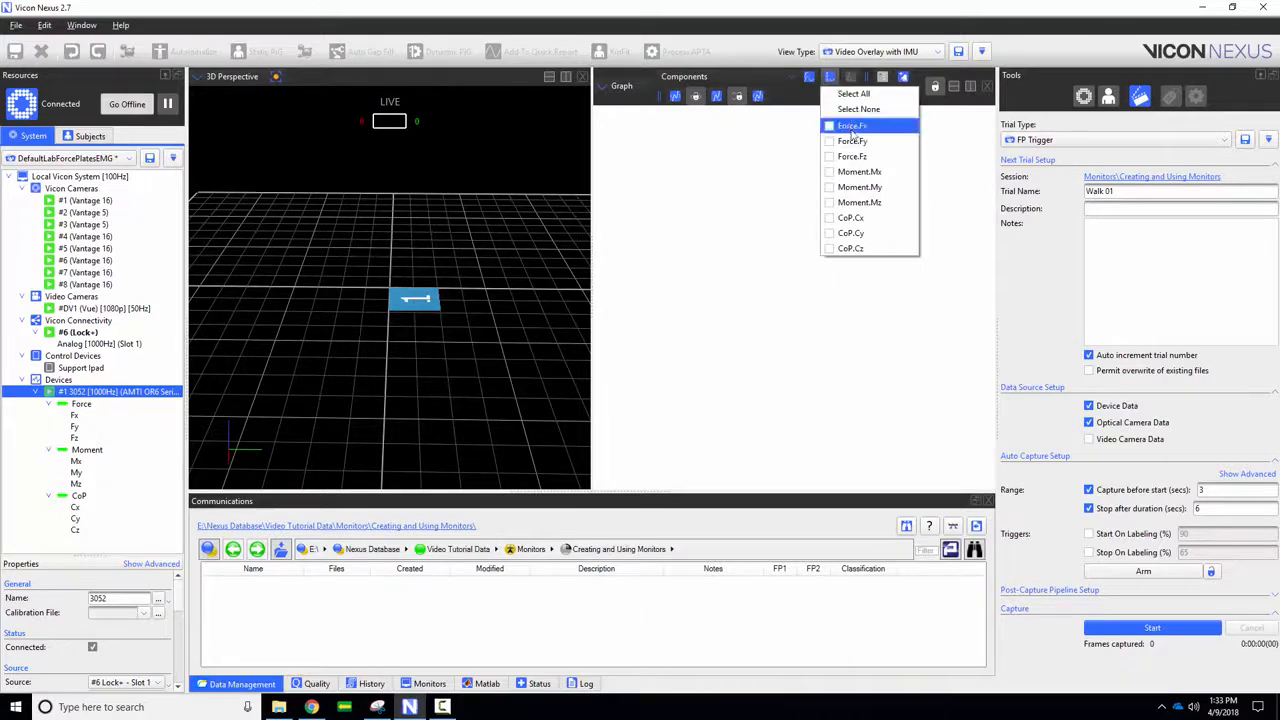
pyautogui.click(852, 157)
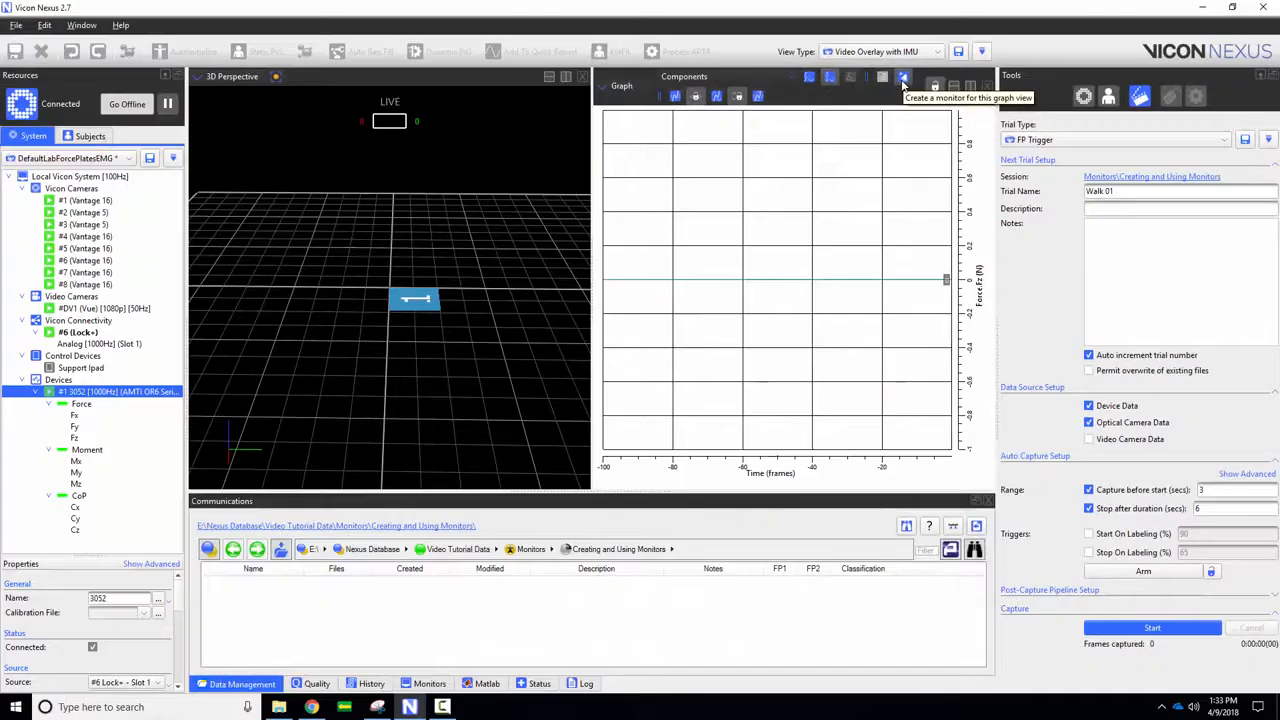
pyautogui.click(526, 156)
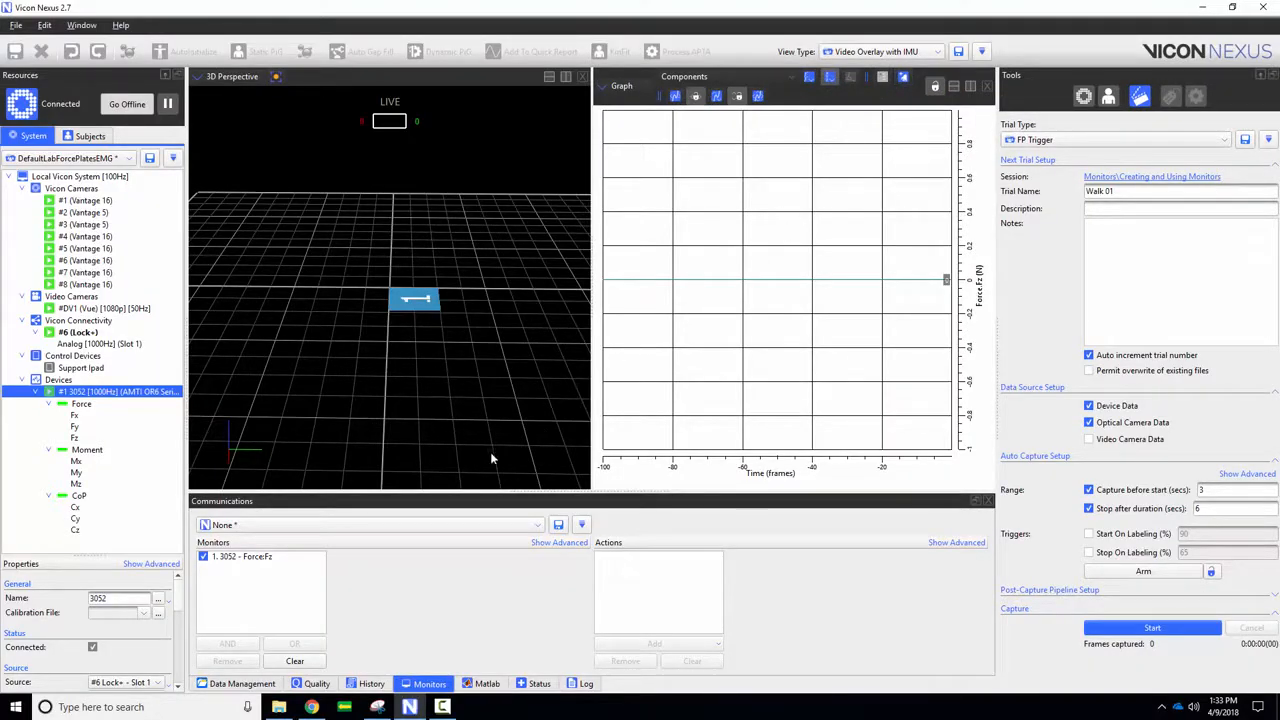
# Step: Set the Force.Fz monitor's threshold mode to Below Lower with a lower threshold of -20 N
pyautogui.click(245, 558)
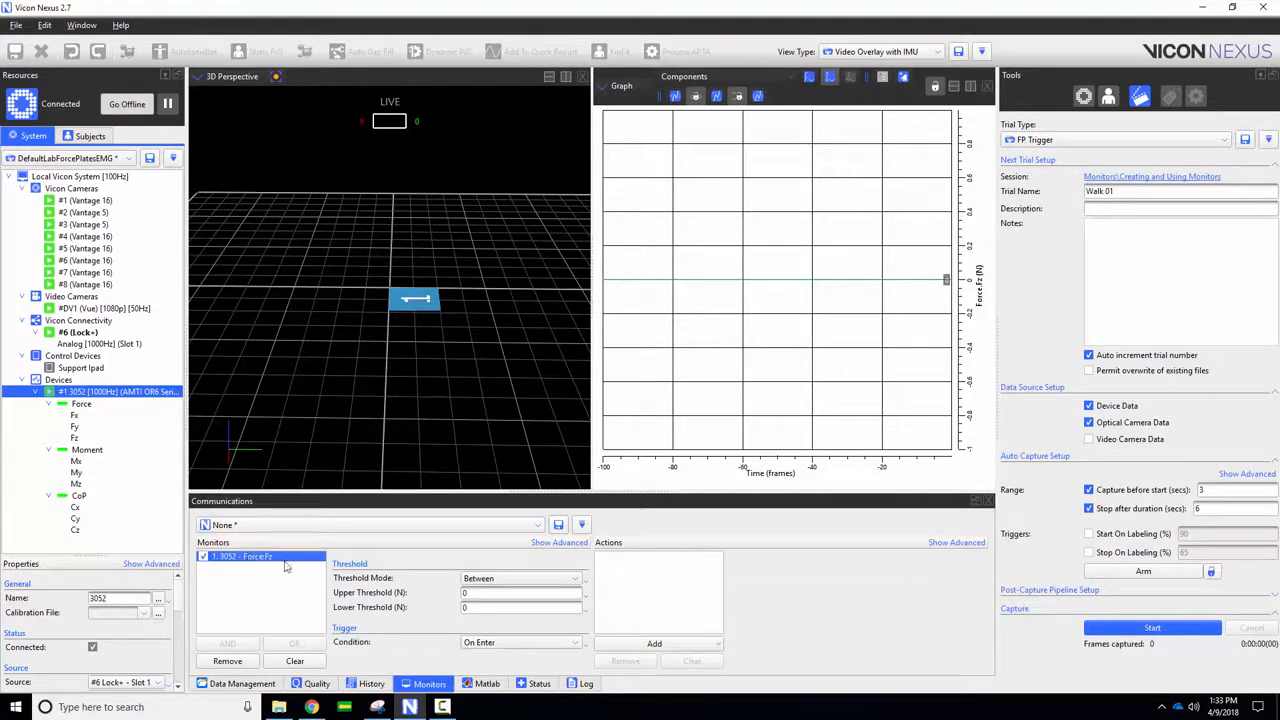
pyautogui.click(497, 579)
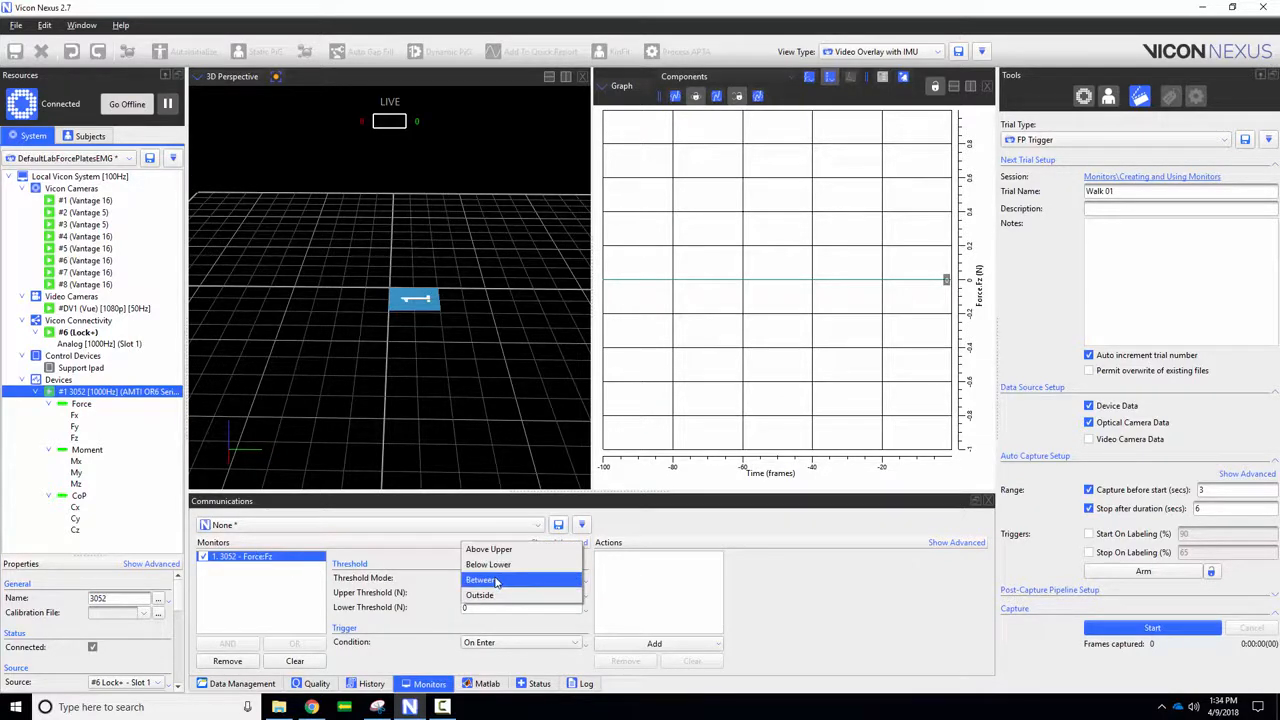
pyautogui.click(561, 566)
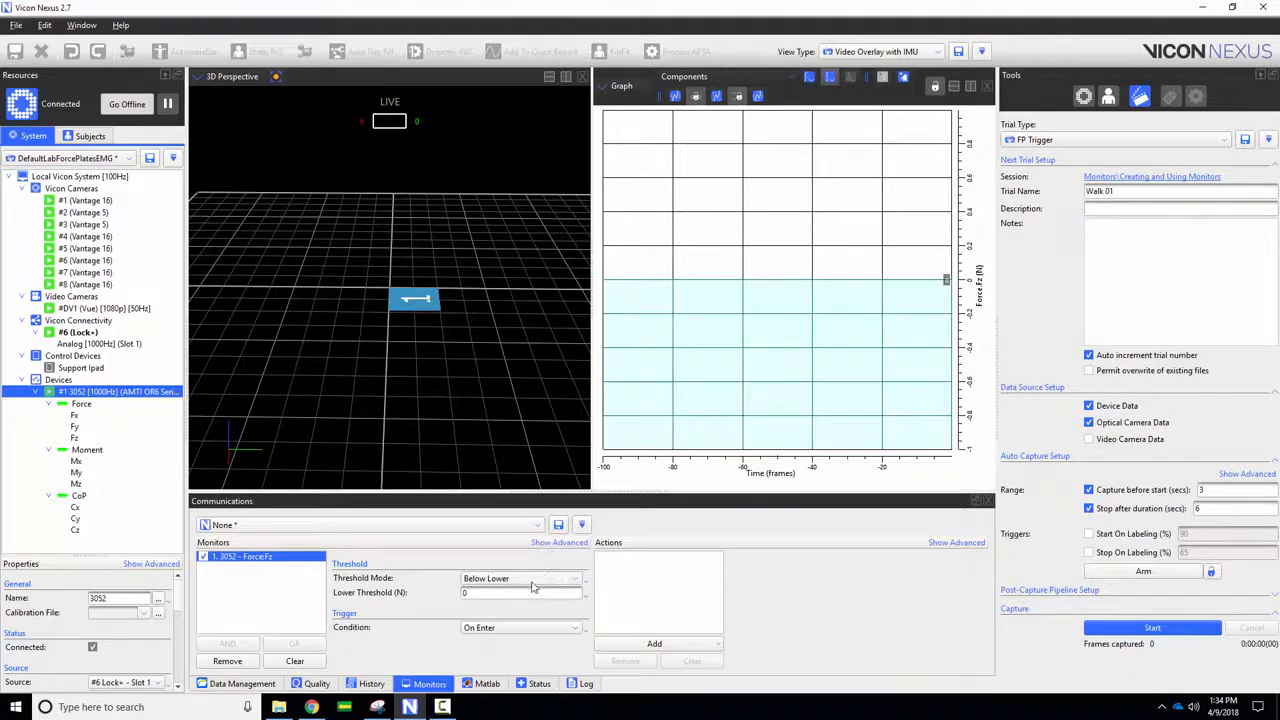
pyautogui.doubleClick(525, 592)
pyautogui.write('-20')
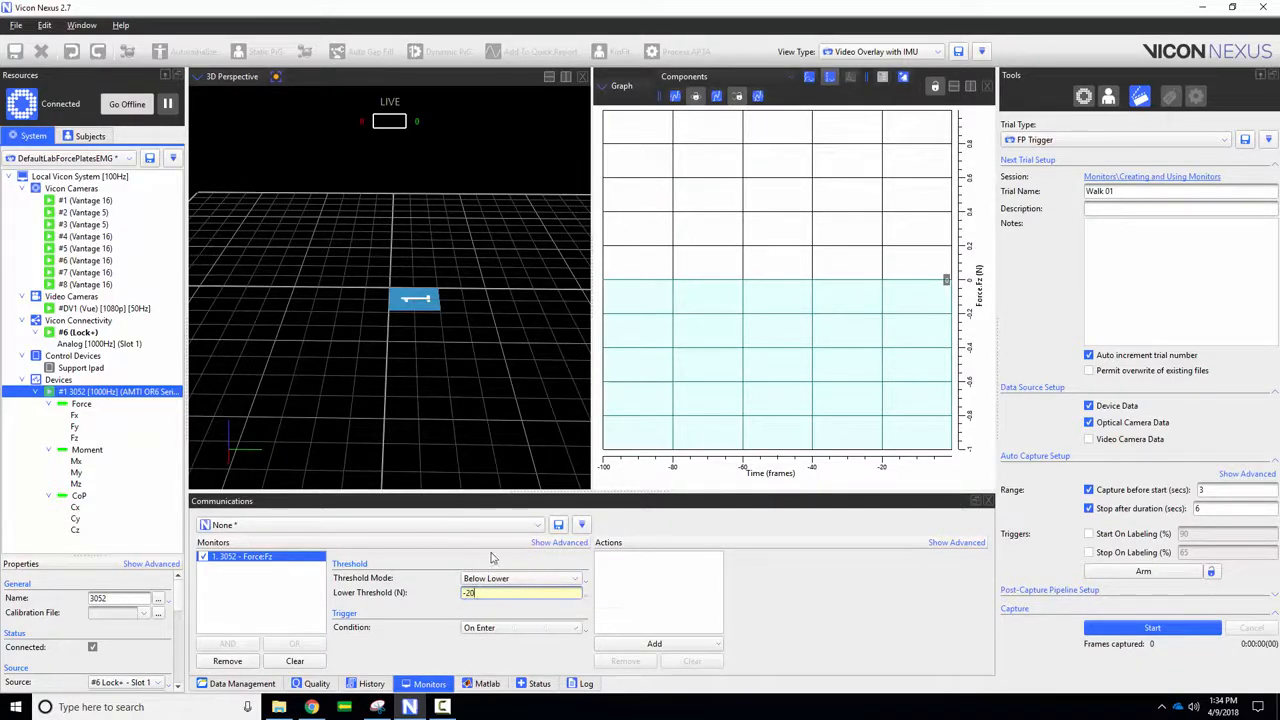
pyautogui.press('Return')
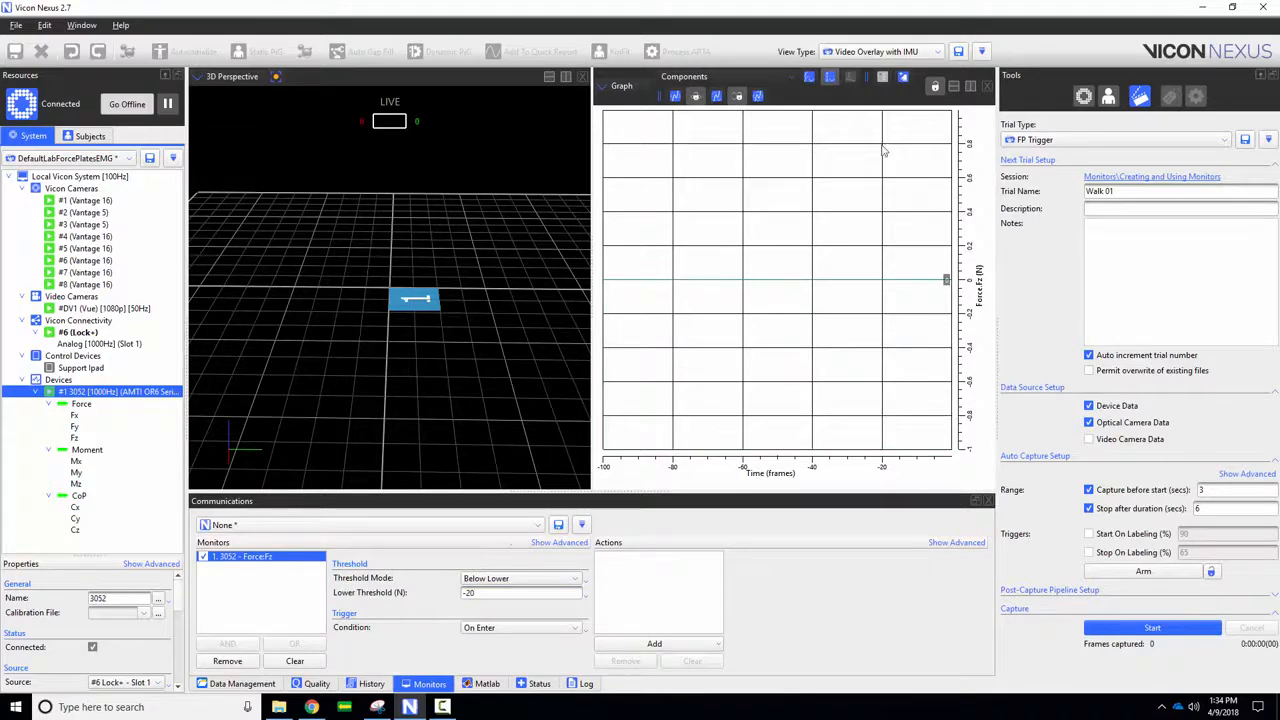
# Step: Rescale the Force.Fz graph to examine the threshold zone below -20 N
pyautogui.moveTo(882, 149); pyautogui.dragTo(873, 346, button='right')
pyautogui.moveTo(879, 231); pyautogui.dragTo(875, 355, button='right')
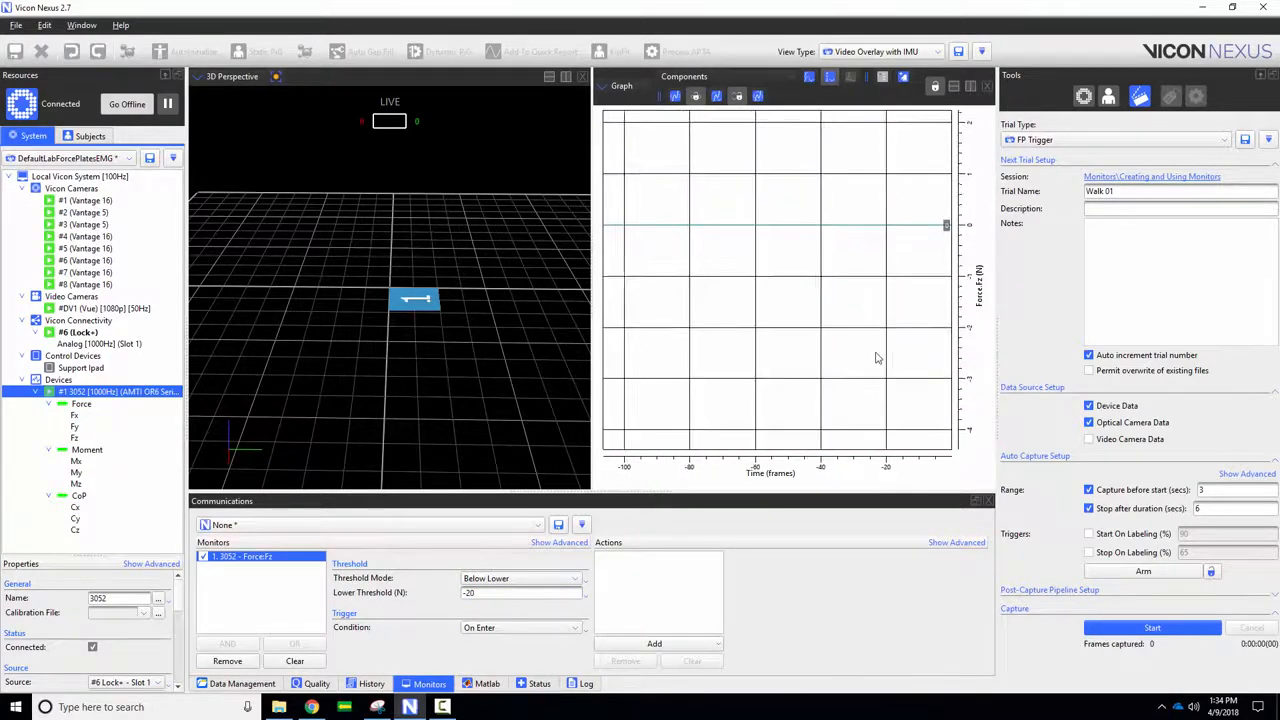
pyautogui.moveTo(880, 160); pyautogui.dragTo(871, 350, button='right')
pyautogui.moveTo(868, 245); pyautogui.dragTo(851, 403, button='right')
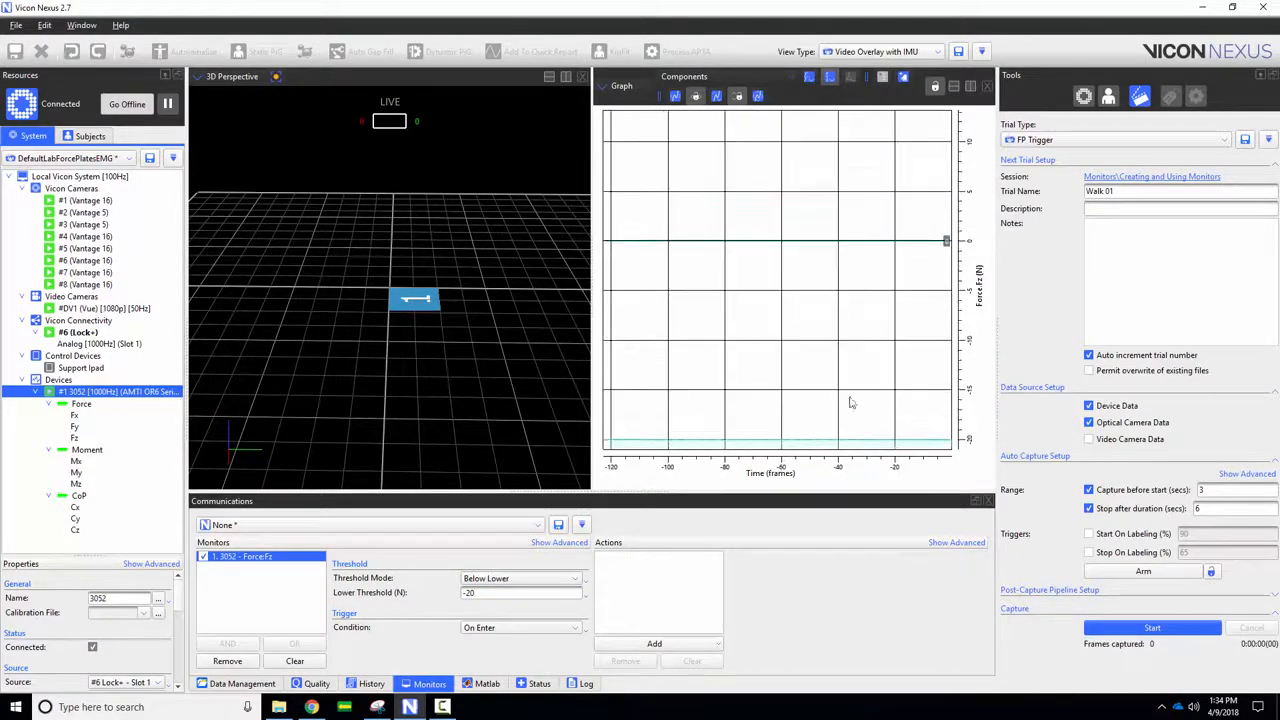
pyautogui.moveTo(858, 340); pyautogui.dragTo(851, 377, button='right')
pyautogui.moveTo(874, 292); pyautogui.dragTo(856, 323, button='right')
pyautogui.moveTo(856, 336); pyautogui.dragTo(851, 278, button='middle')
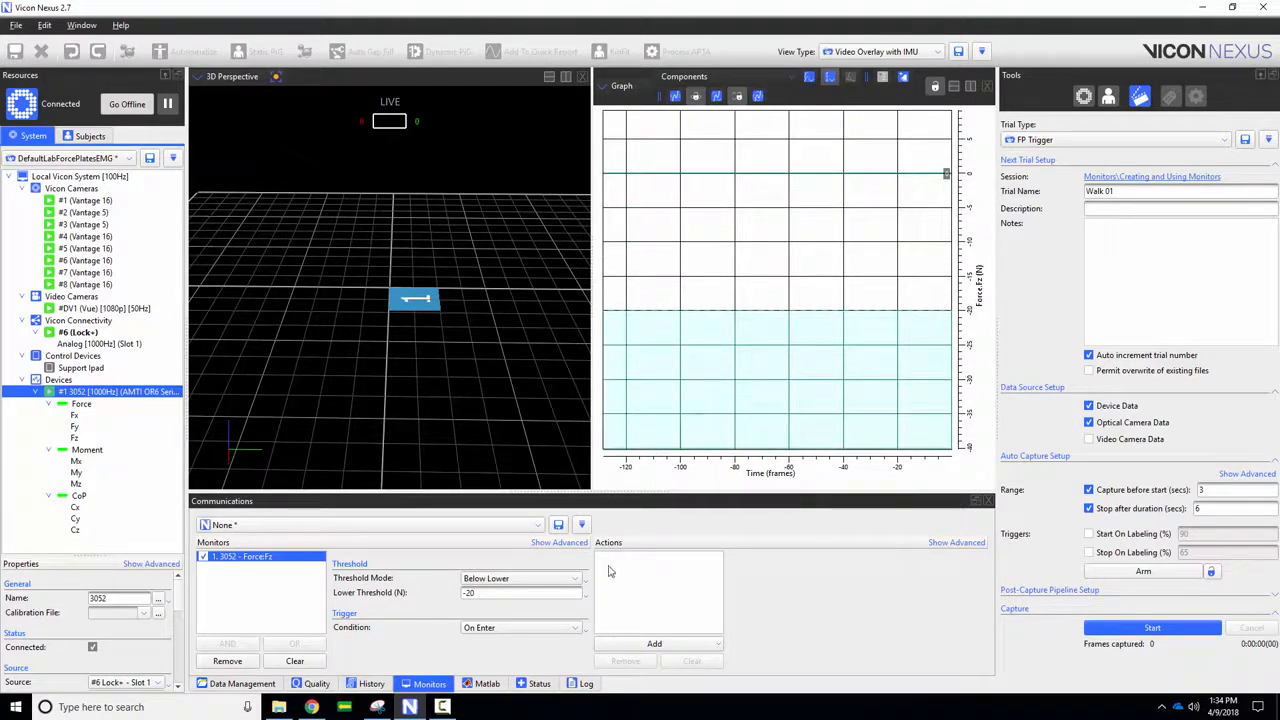
# Step: Set the Force.Fz monitor's trigger condition to On Enter and add a Capture action to it
pyautogui.click(575, 630)
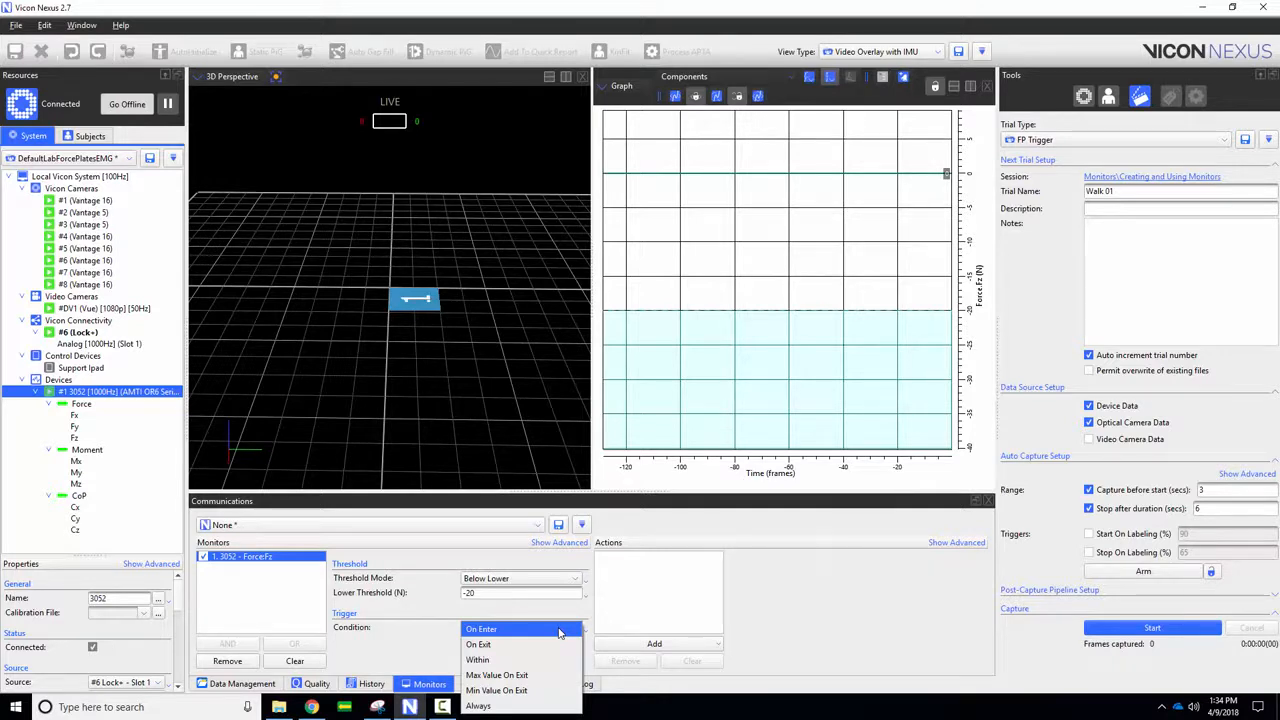
pyautogui.click(559, 631)
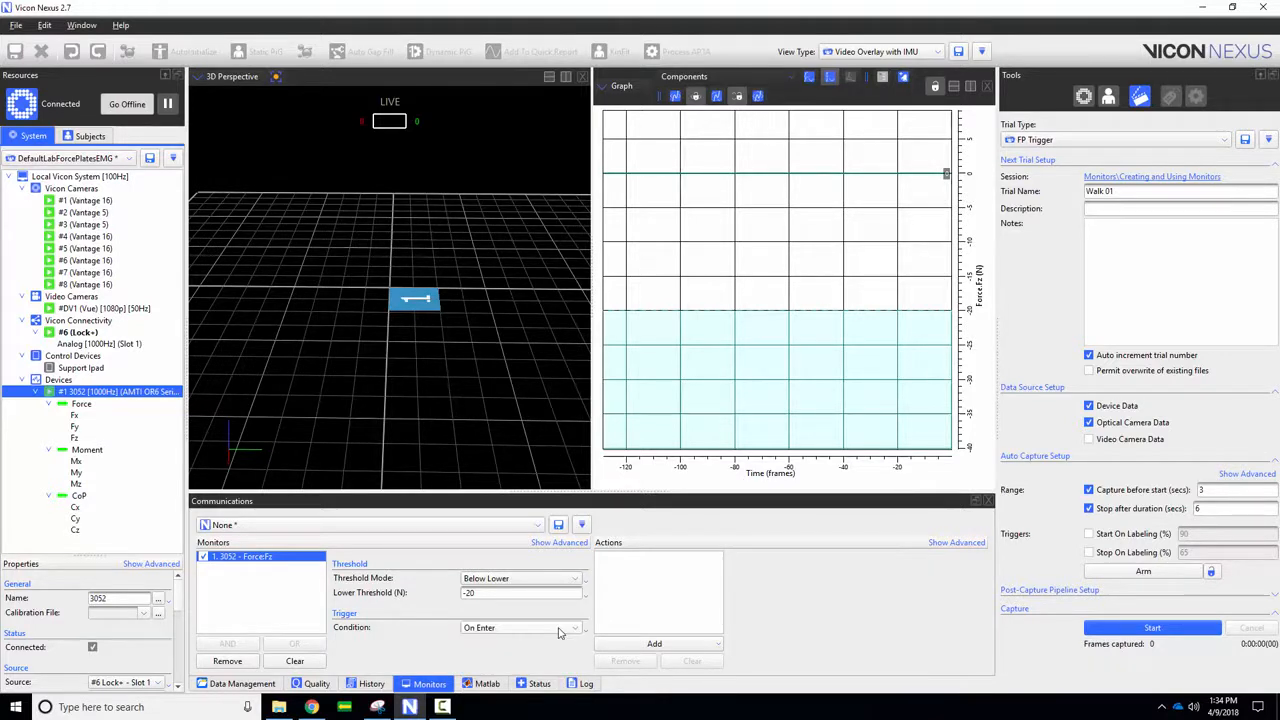
pyautogui.click(697, 648)
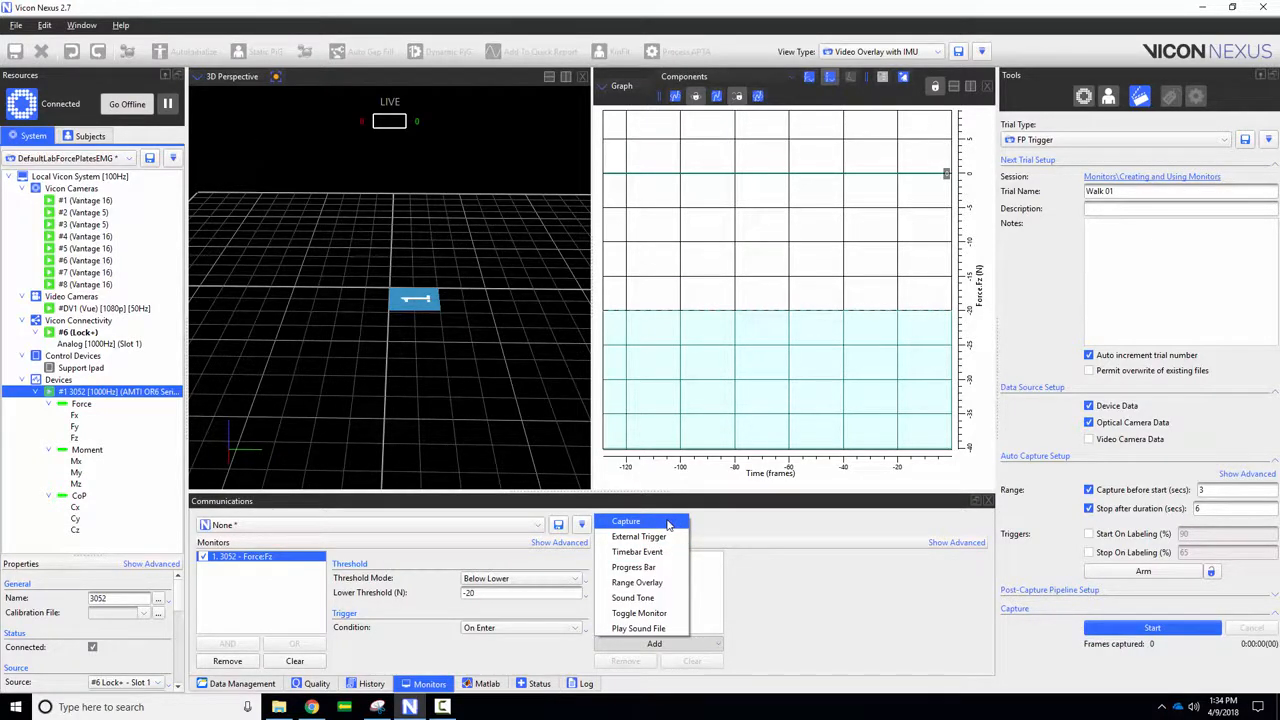
pyautogui.click(626, 521)
pyautogui.click(666, 558)
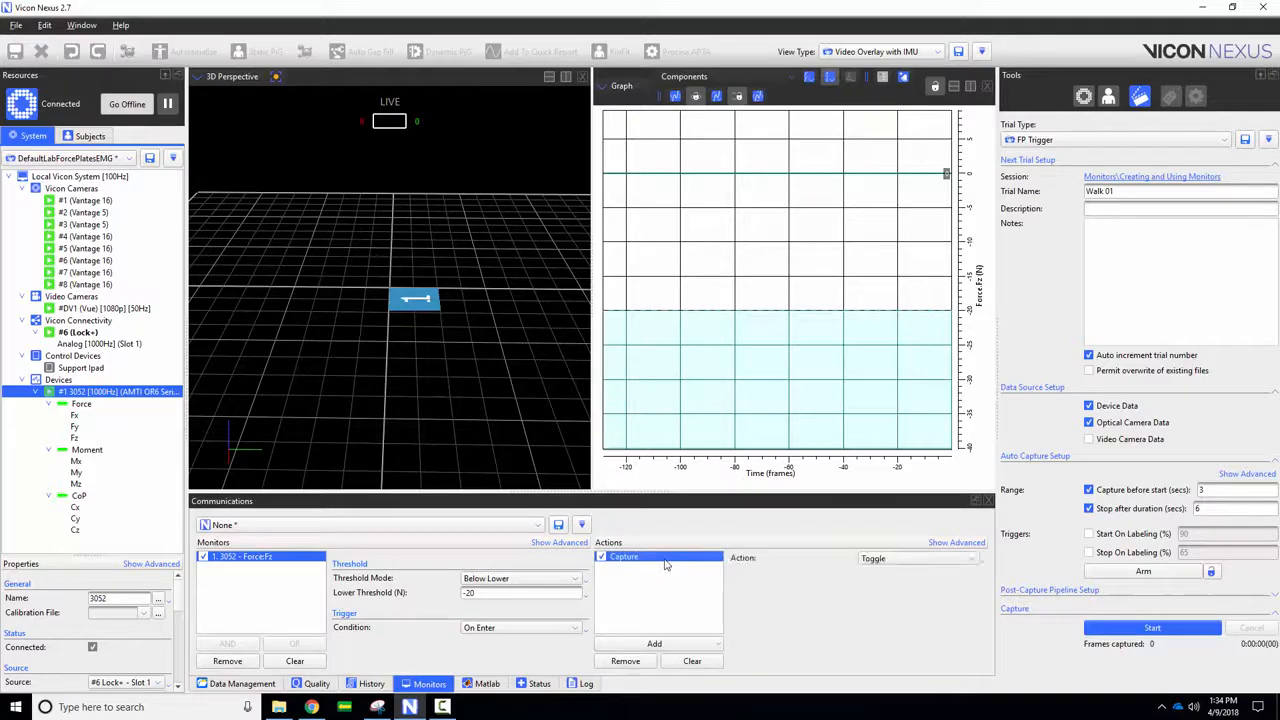
# Step: Set the Capture action to Start and arm the automatic capture
pyautogui.click(915, 562)
pyautogui.click(904, 532)
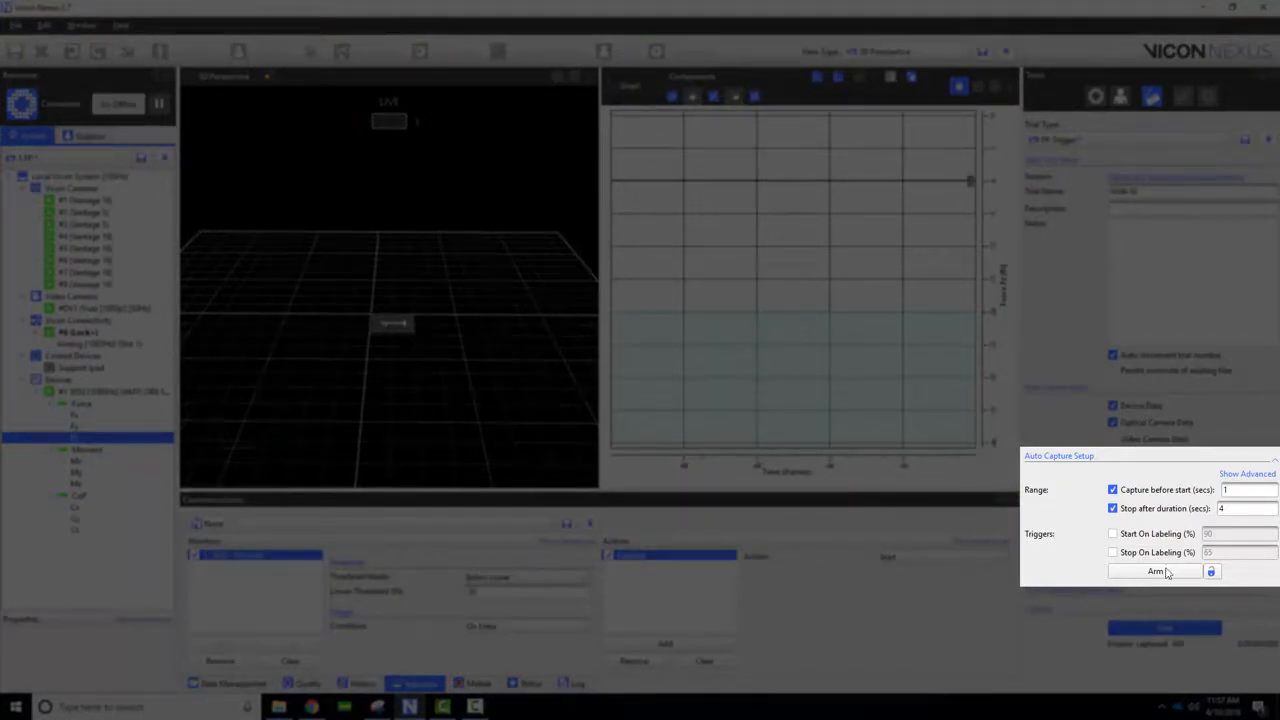
pyautogui.click(1166, 572)
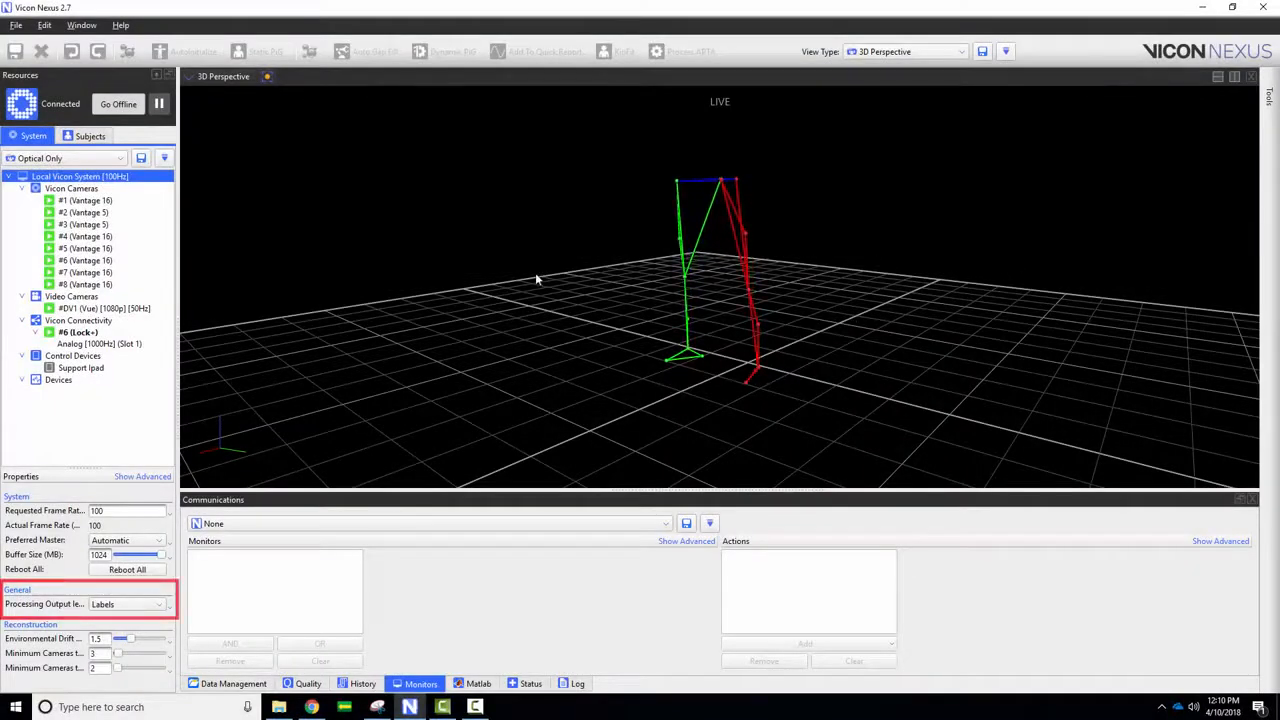
# Step: Set the system's processing output level to Kinematic Fit and add a second view beside the 3D view showing a graph
pyautogui.click(155, 606)
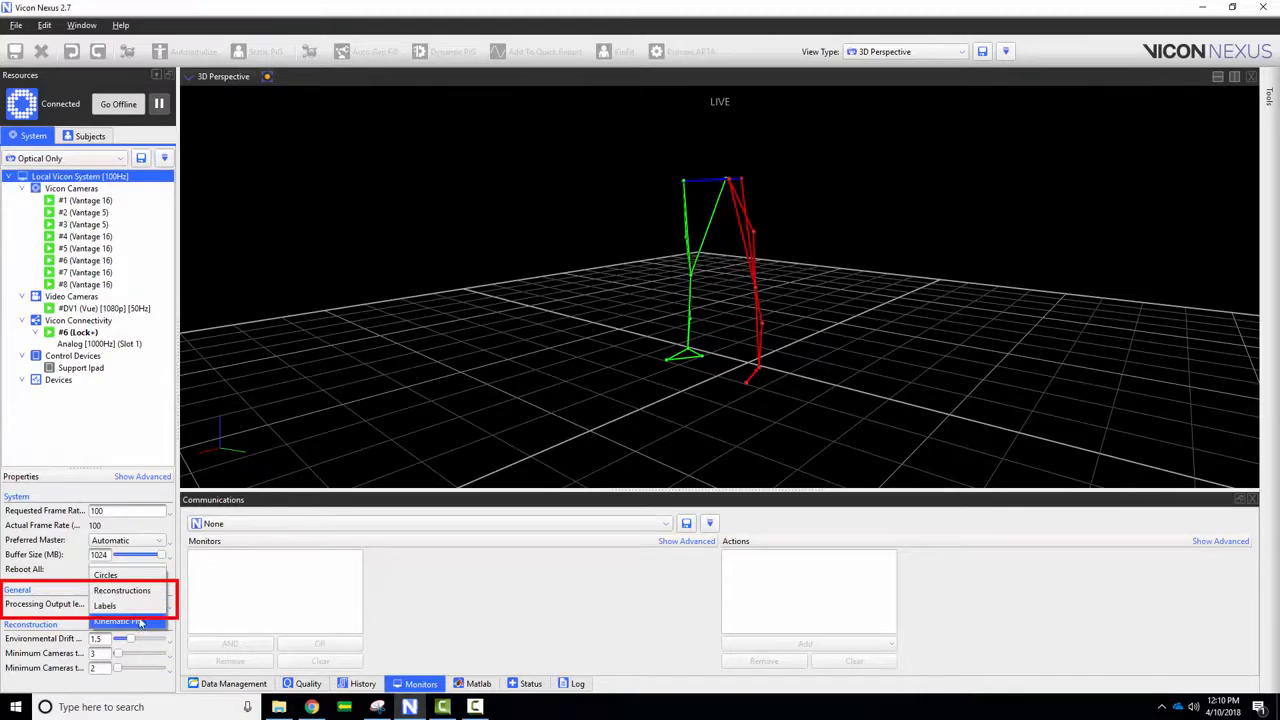
pyautogui.click(138, 622)
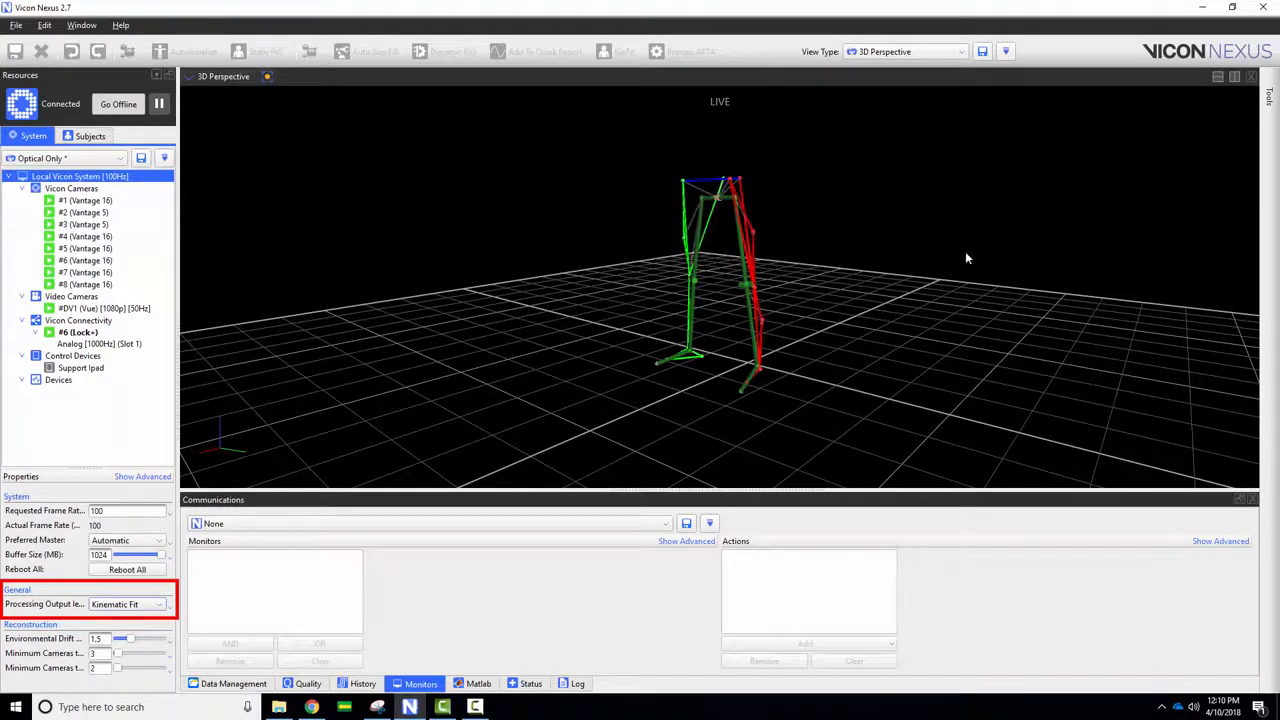
pyautogui.click(1235, 77)
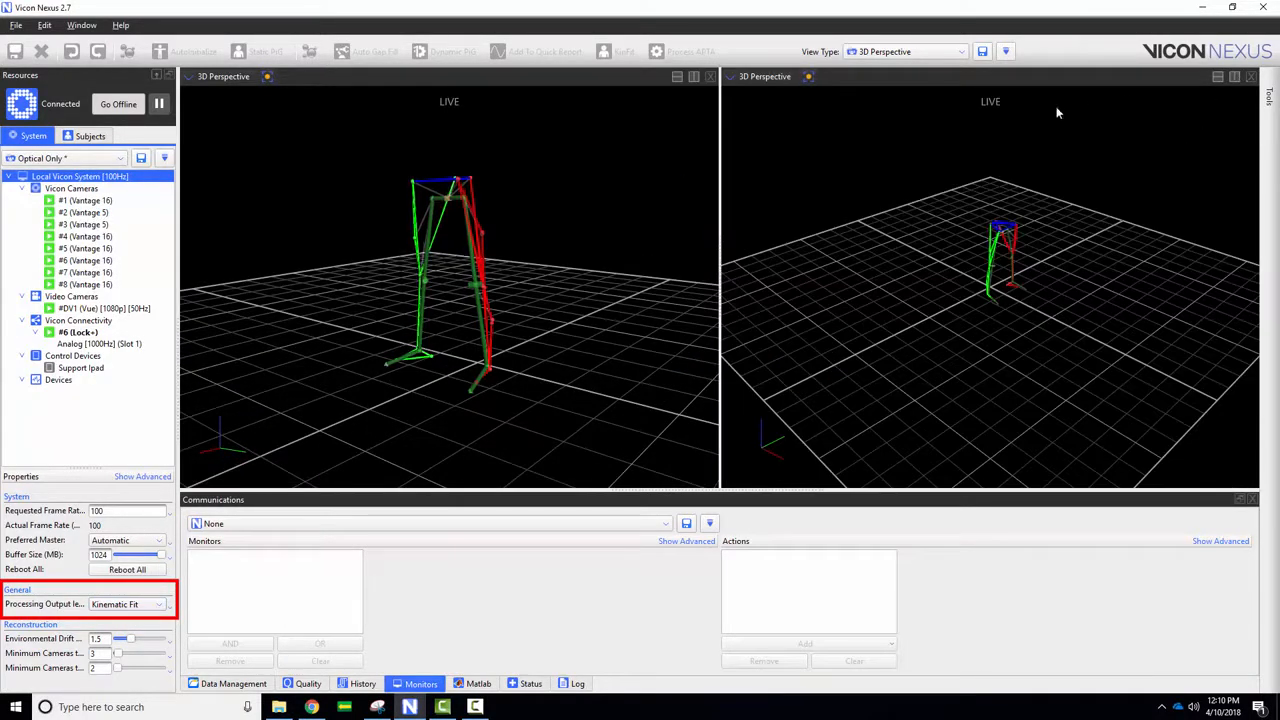
pyautogui.click(765, 76)
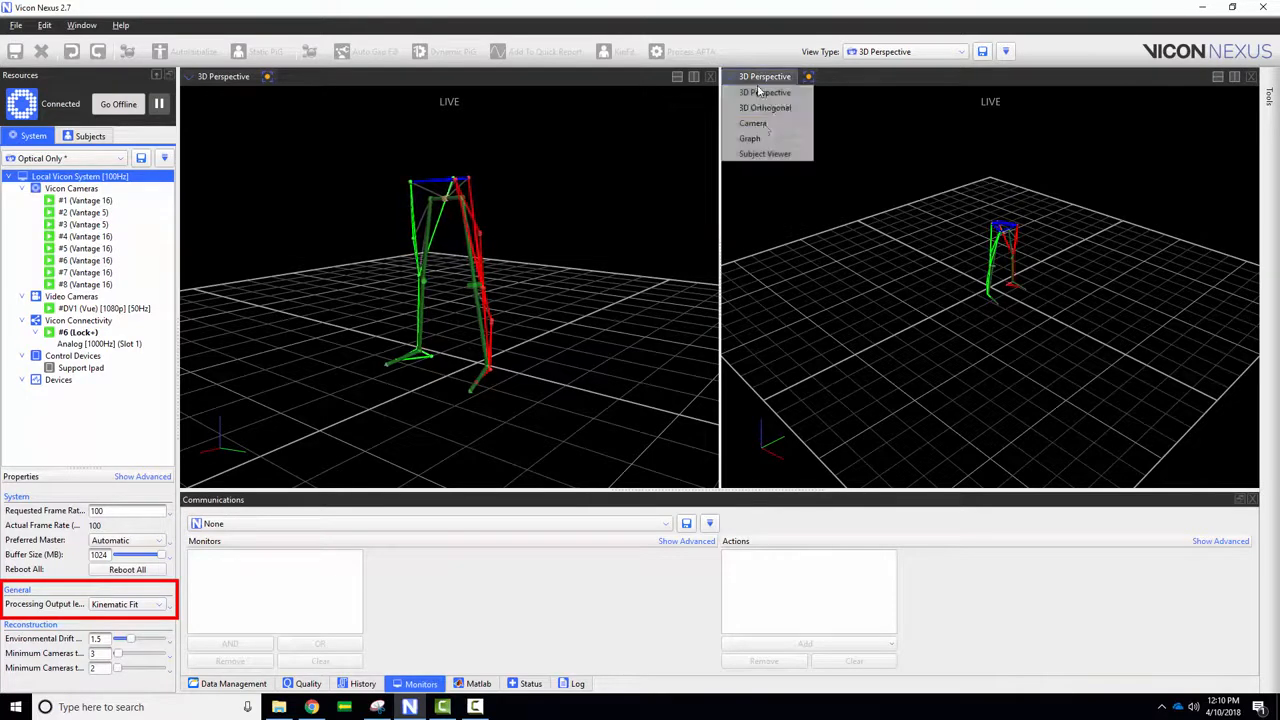
pyautogui.click(757, 137)
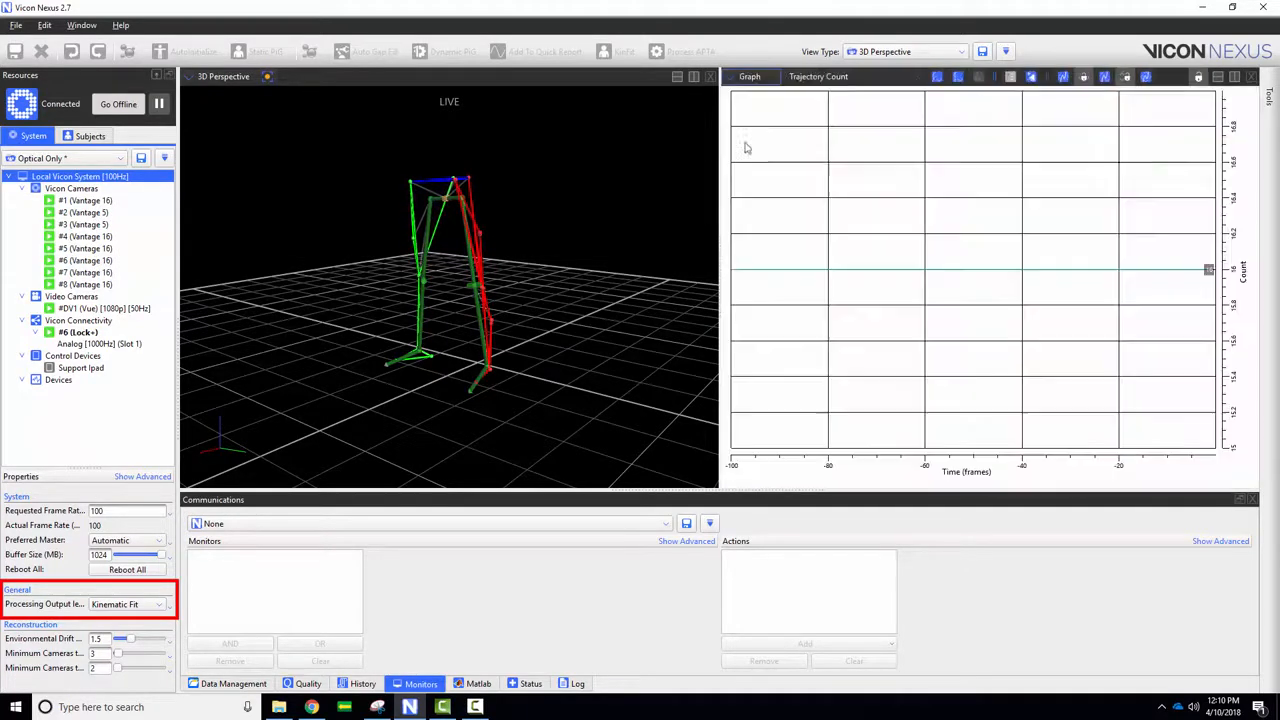
# Step: Create monitors for the kinematics of both knee joints from the graph and lock the graph to that selection
pyautogui.click(425, 285)
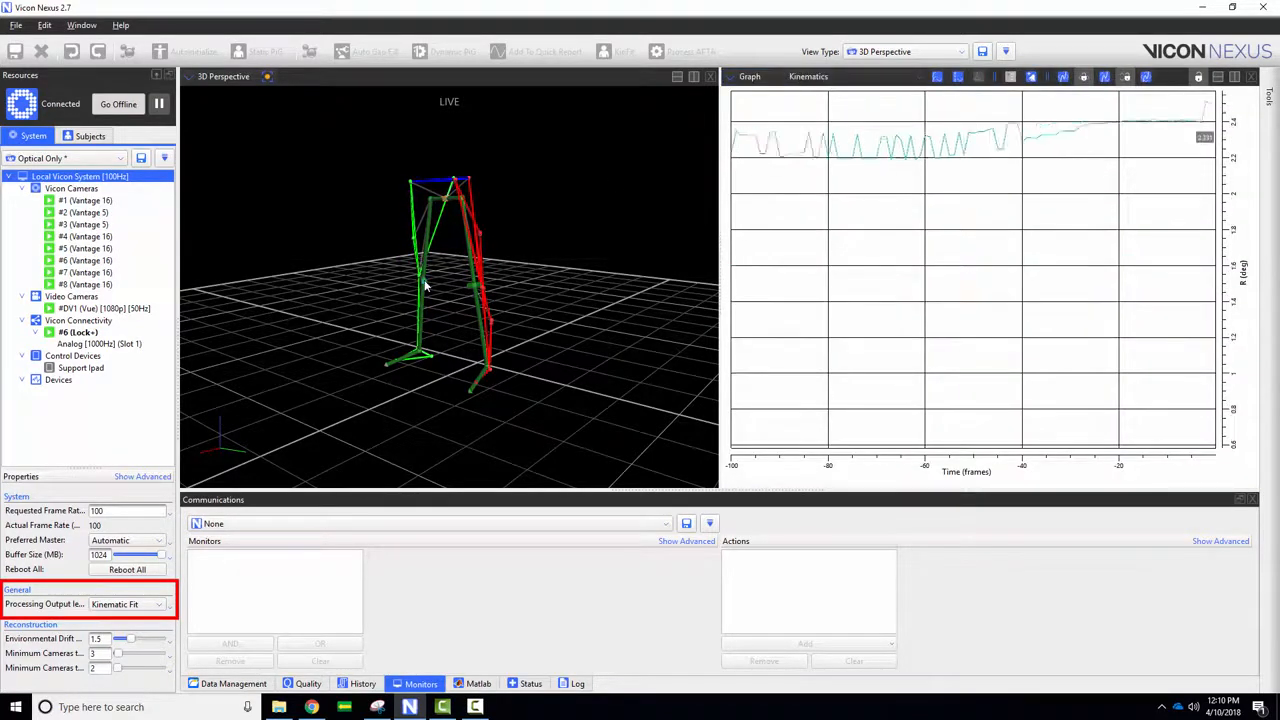
pyautogui.click(478, 290)
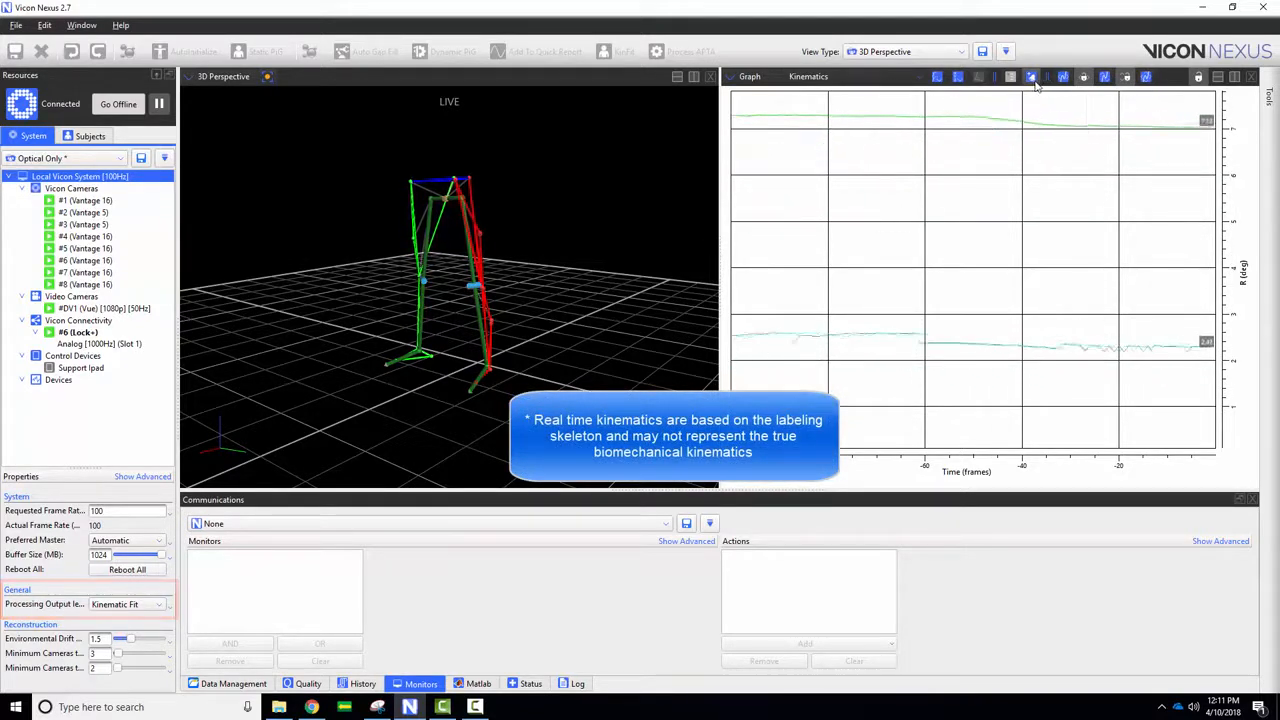
pyautogui.click(1031, 77)
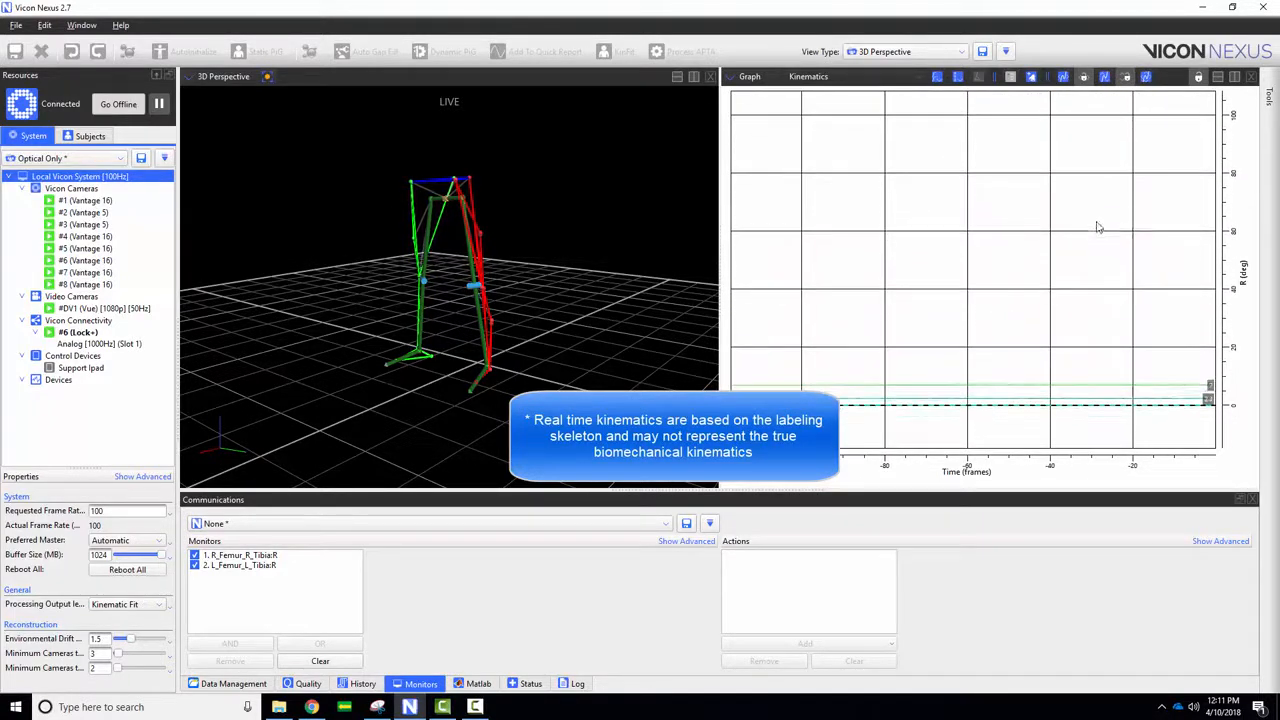
pyautogui.click(1198, 76)
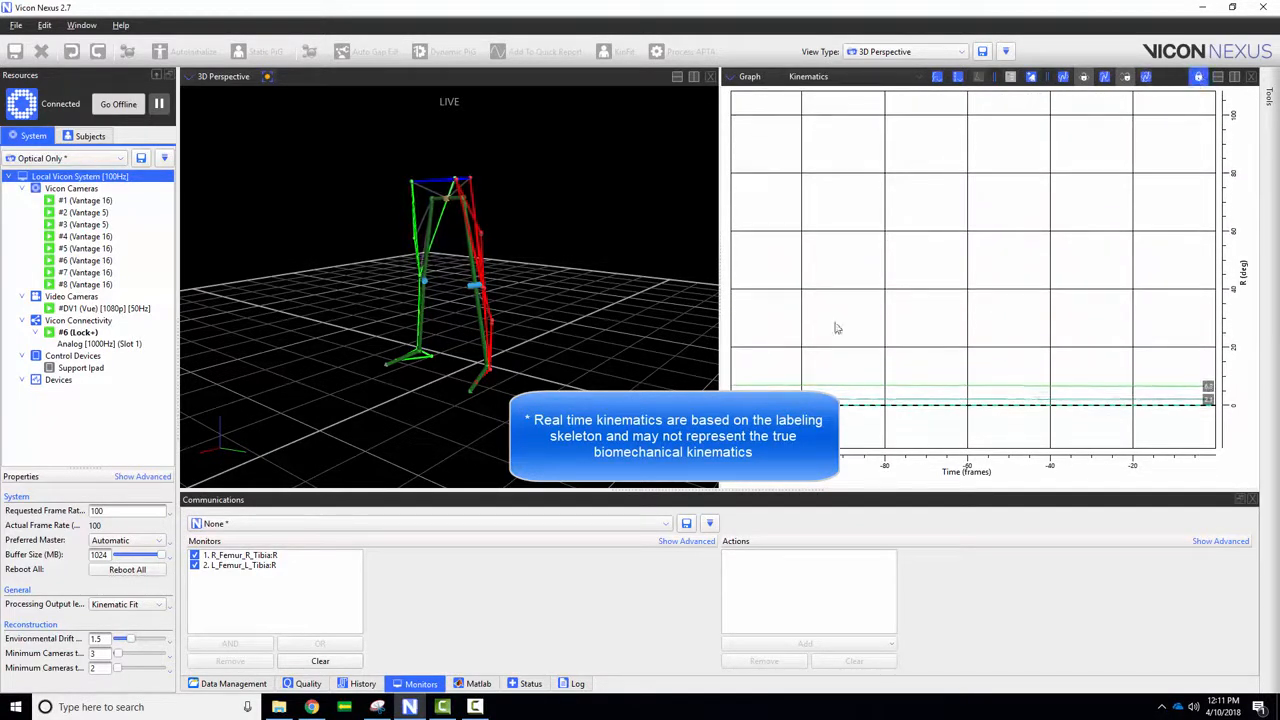
# Step: Set the R_Femur_R_Tibia:R monitor's threshold mode to Above Upper with an upper threshold of 90 degrees
pyautogui.click(268, 555)
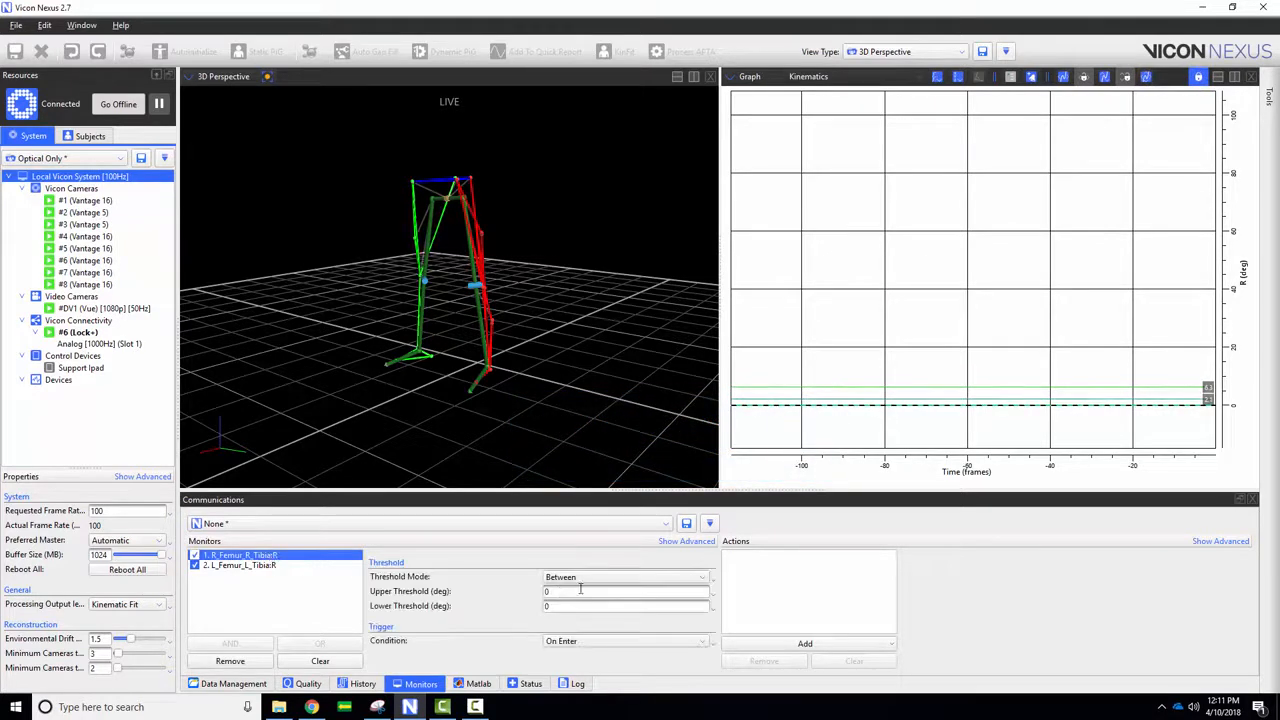
pyautogui.click(580, 582)
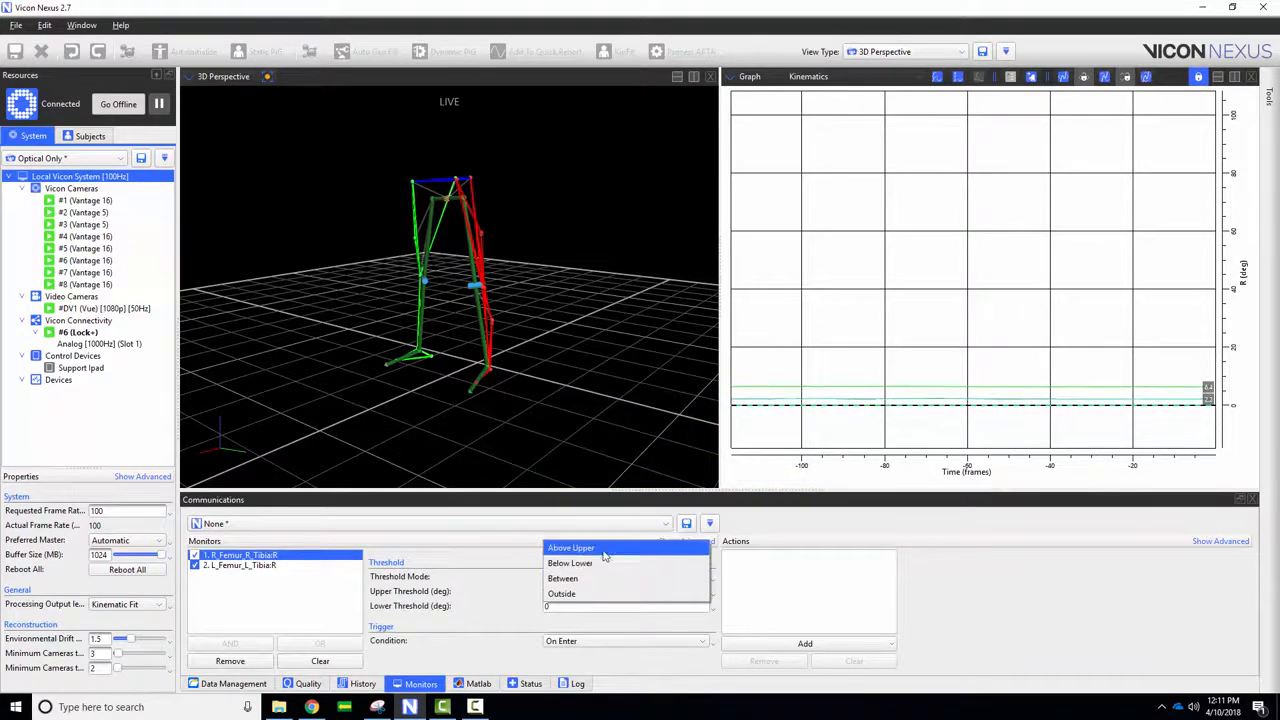
pyautogui.click(606, 548)
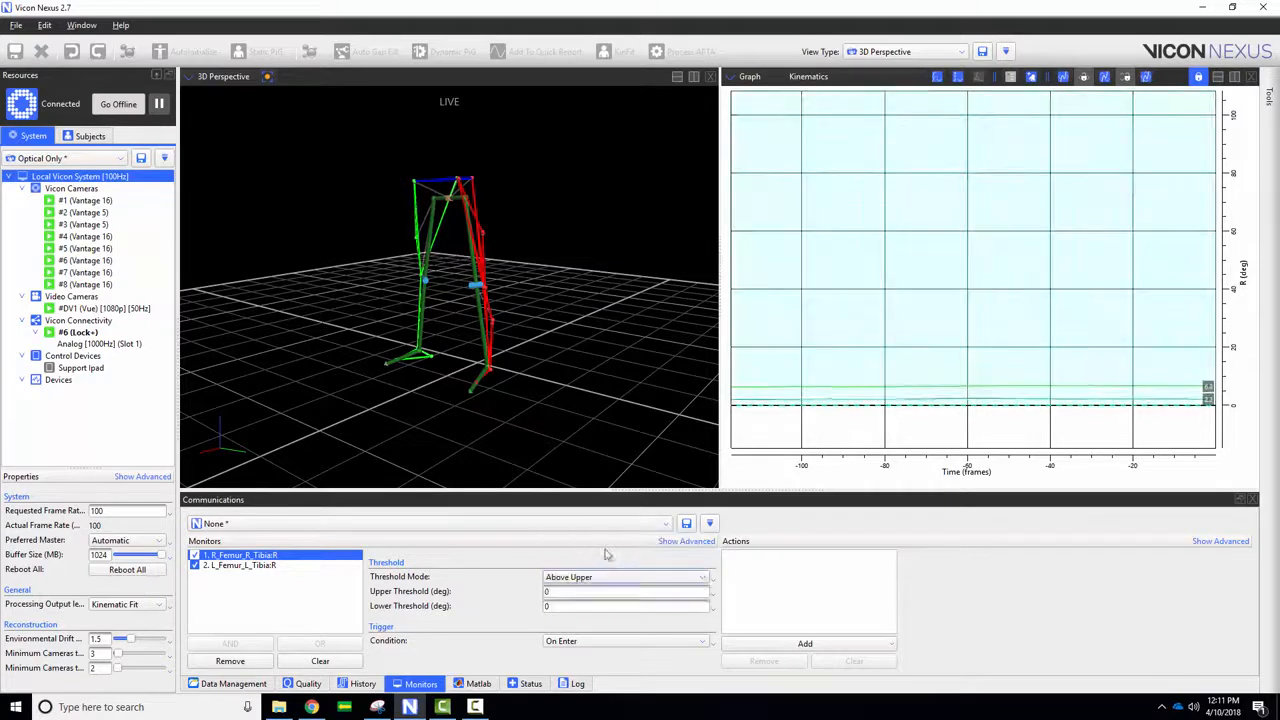
pyautogui.doubleClick(602, 591)
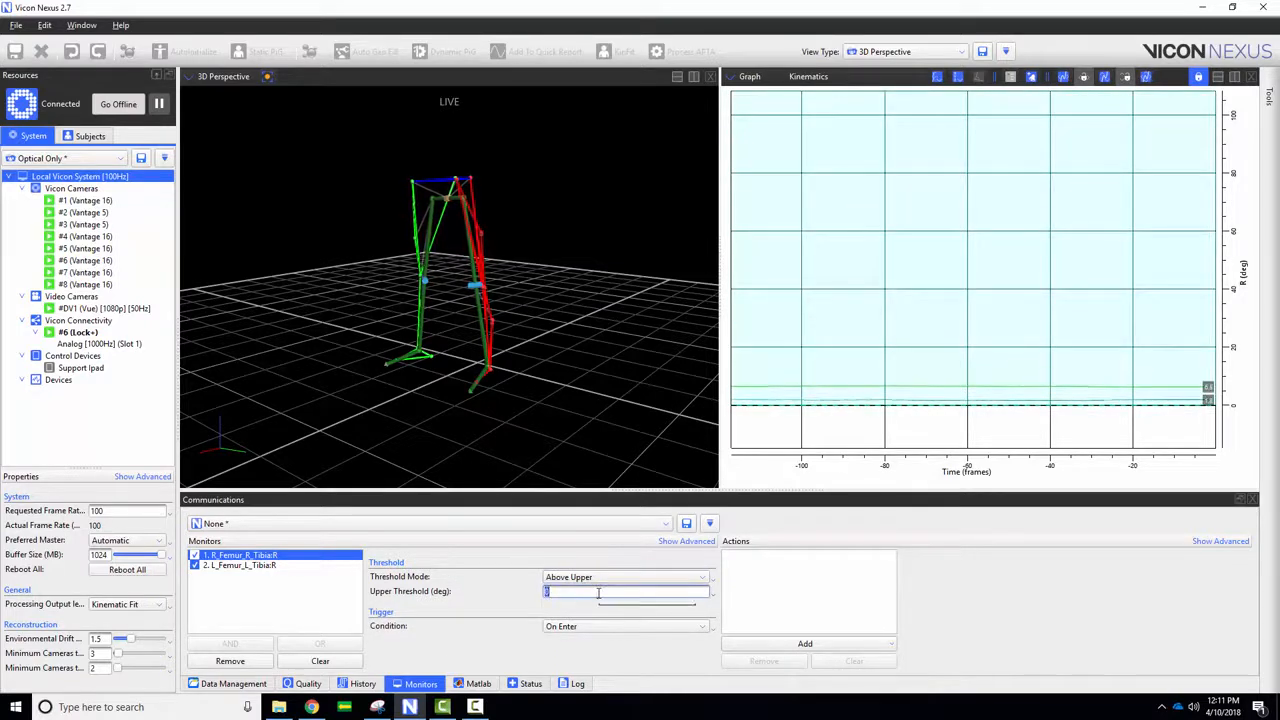
pyautogui.write('90')
pyautogui.press('Return')
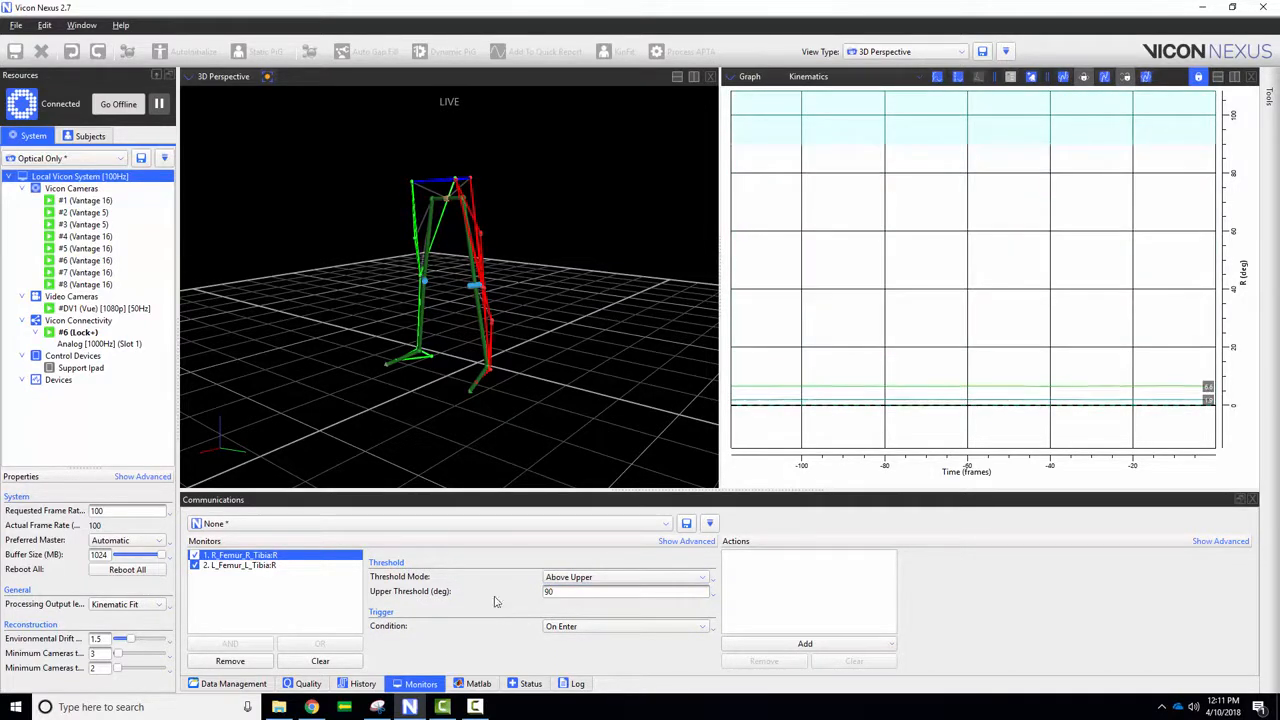
# Step: Set the L_Femur_L_Tibia:R monitor's threshold mode to Above Upper with an upper threshold of 90 degrees
pyautogui.click(253, 566)
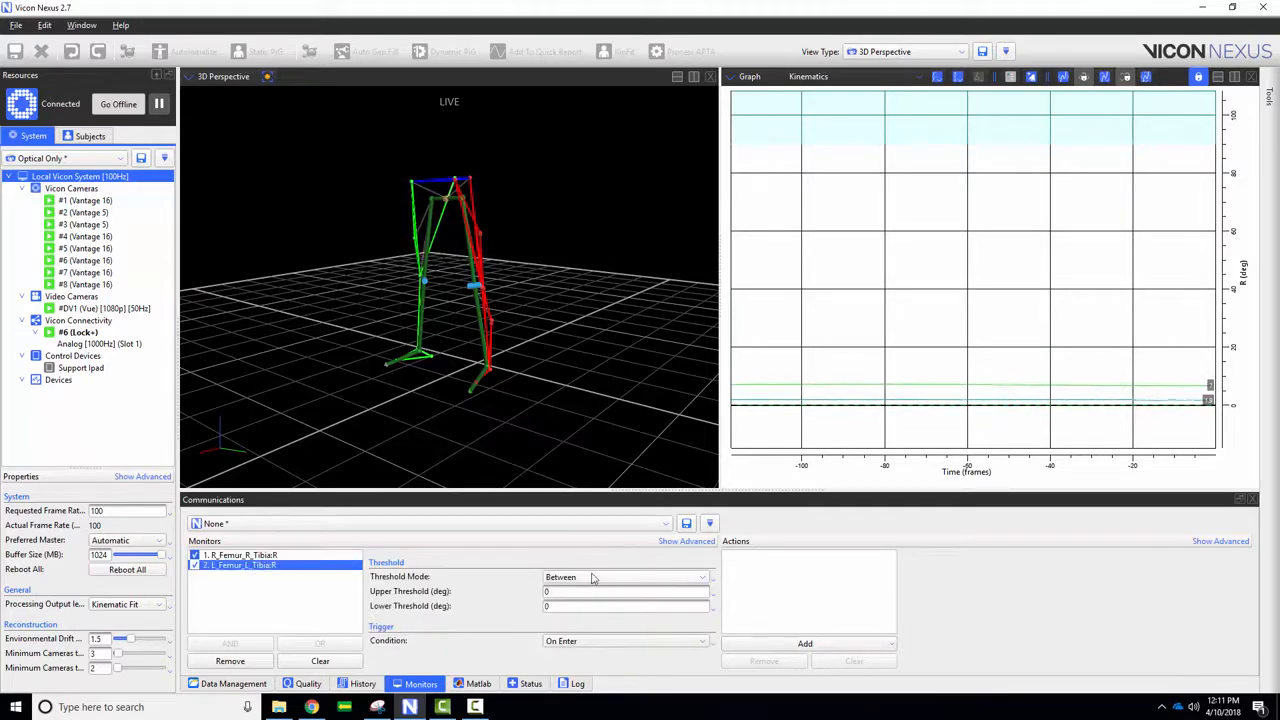
pyautogui.click(595, 579)
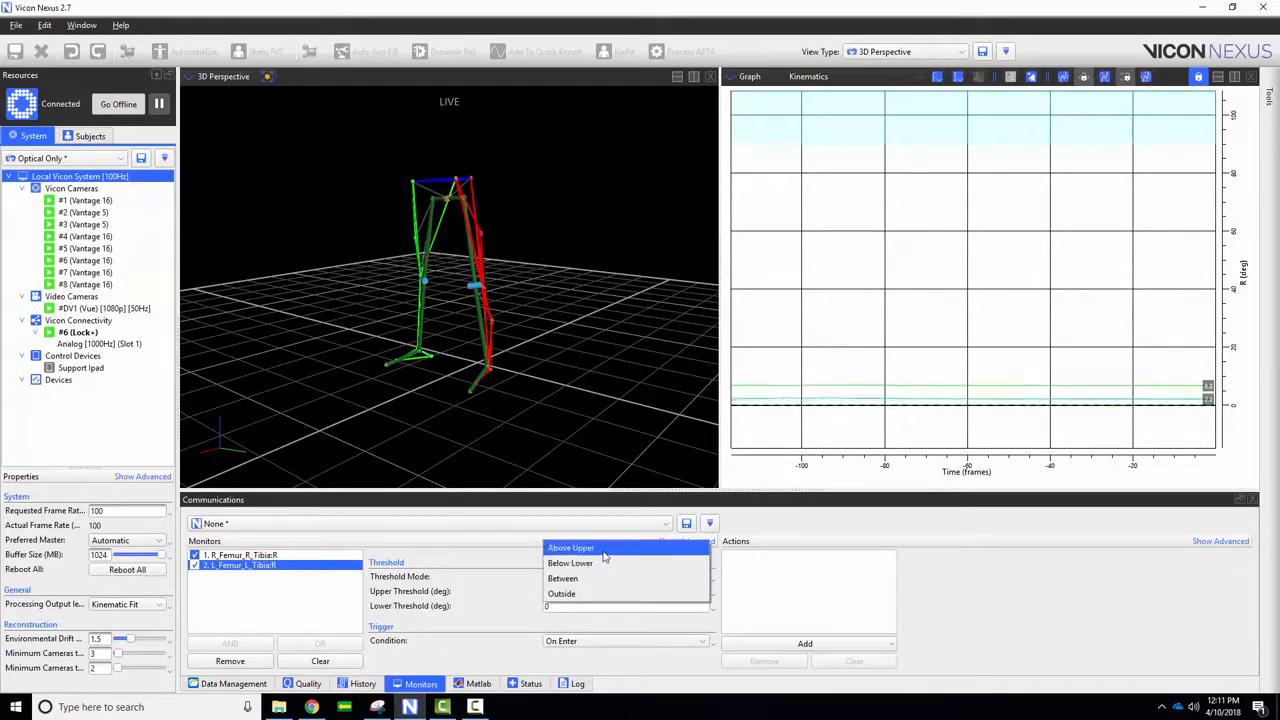
pyautogui.click(600, 548)
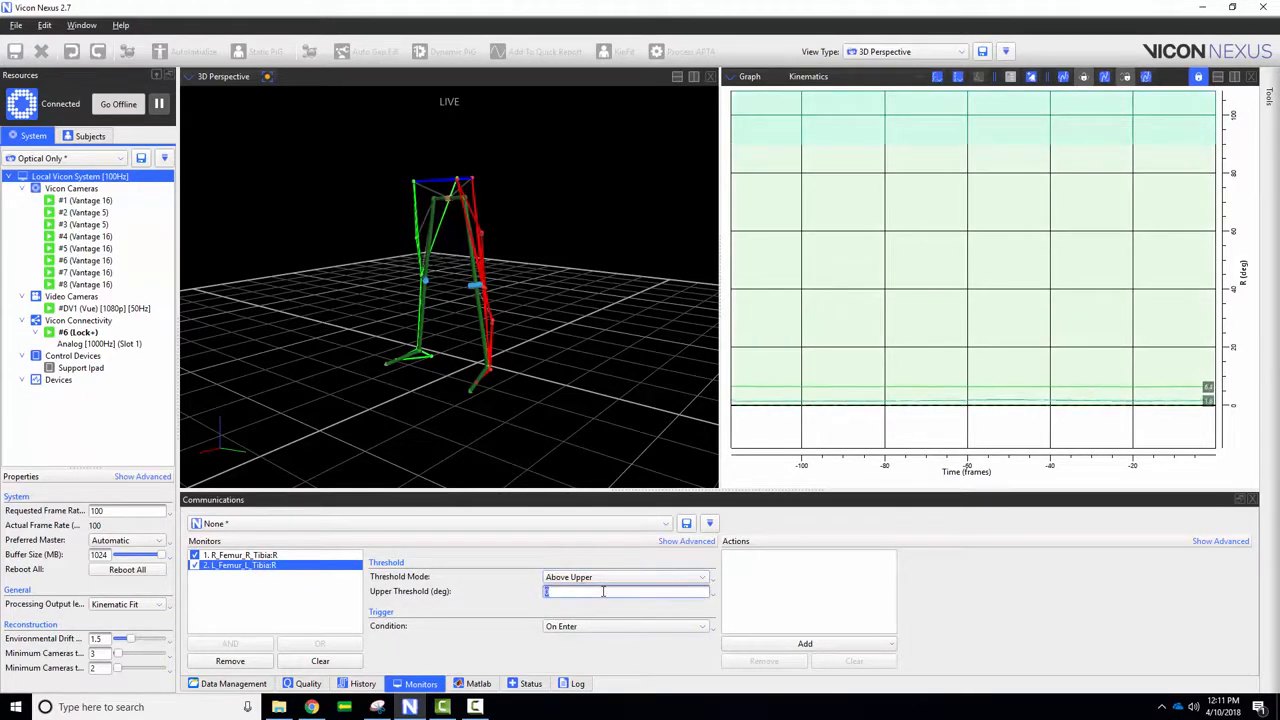
pyautogui.press('Return')
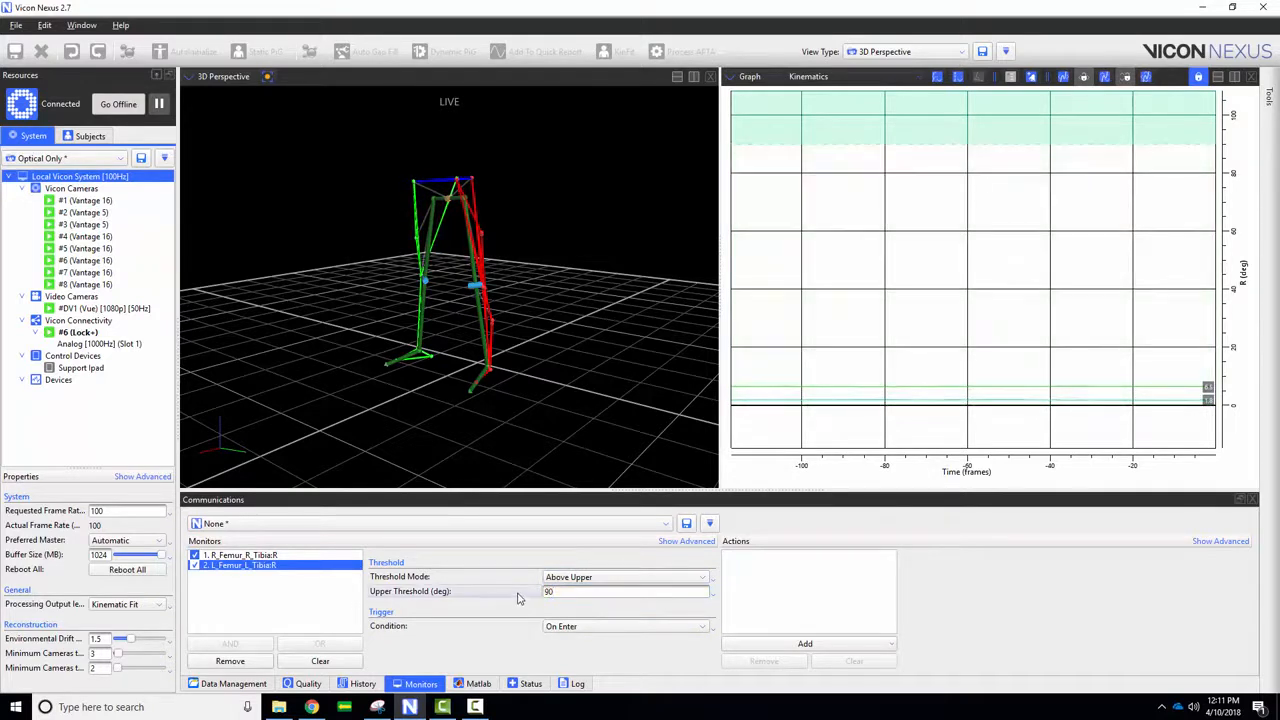
# Step: Combine the two knee joint monitors with a Boolean OR and select the combined monitor
pyautogui.keyDown('ctrl'); pyautogui.click(284, 556); pyautogui.keyUp('ctrl')
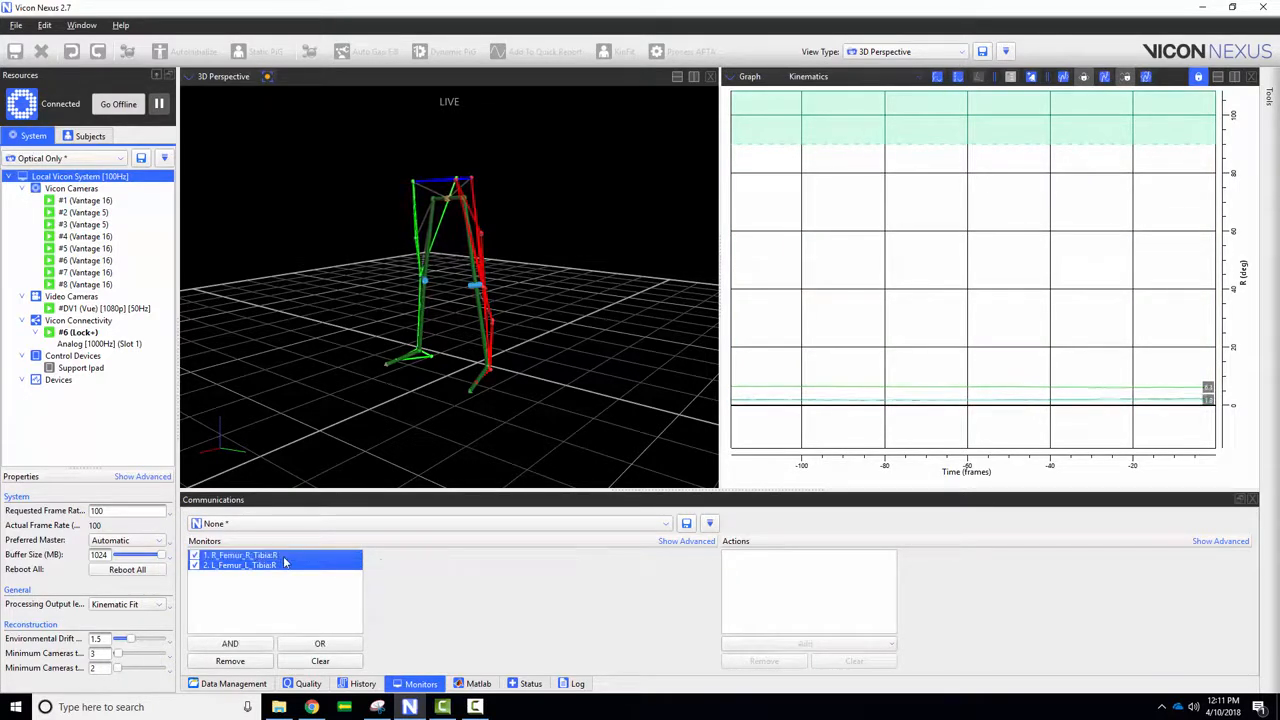
pyautogui.click(326, 645)
pyautogui.click(290, 576)
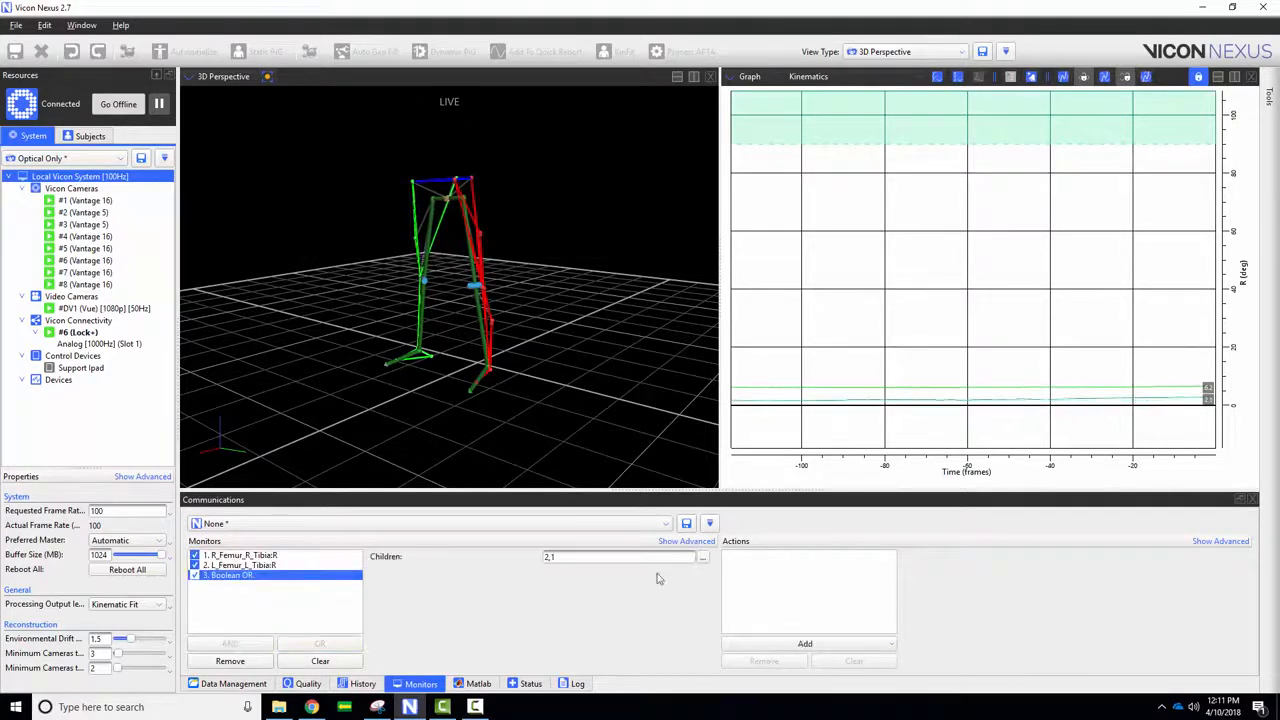
# Step: Add a Play Sound File action to the Boolean OR monitor and choose the Windows Default sound
pyautogui.click(785, 645)
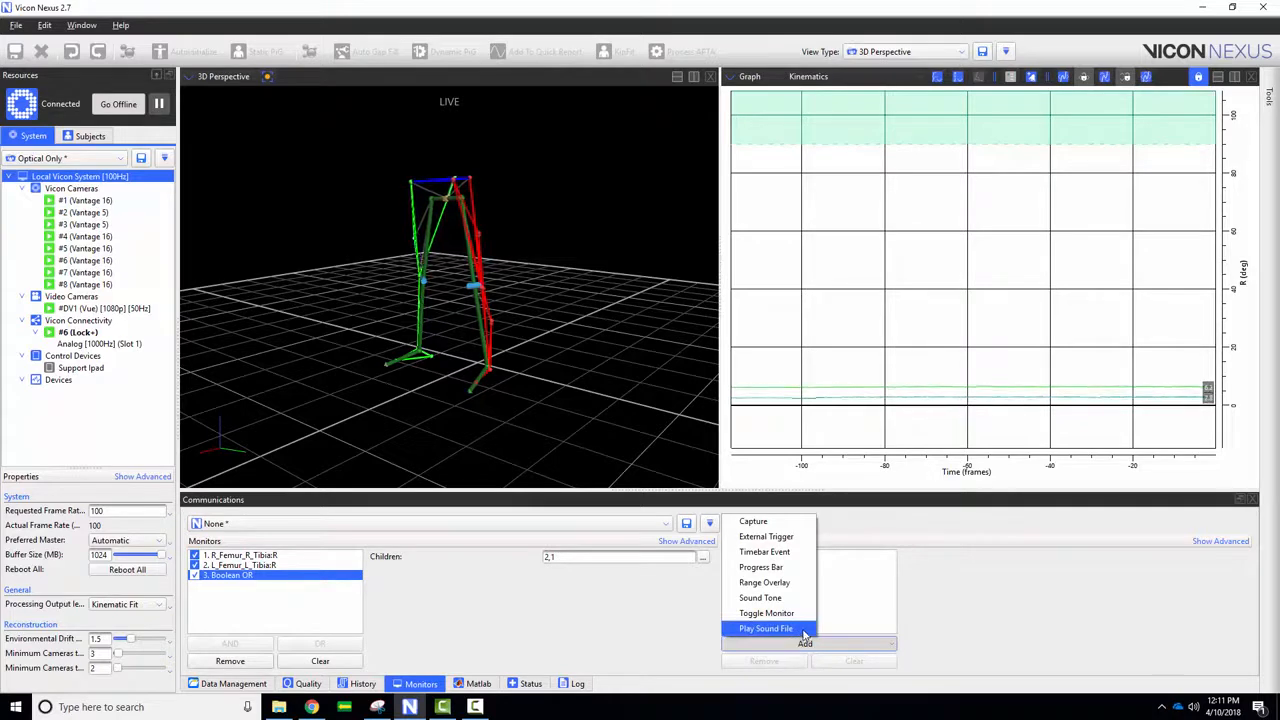
pyautogui.click(804, 631)
pyautogui.click(817, 558)
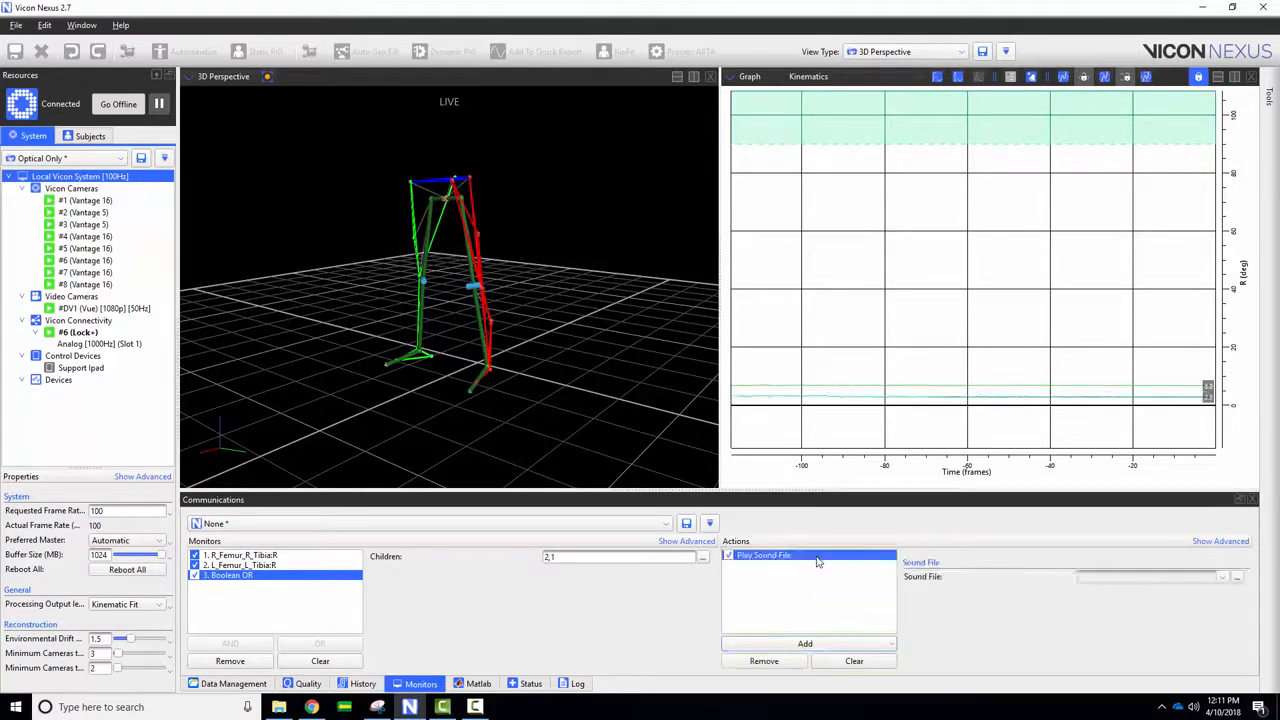
pyautogui.click(1218, 578)
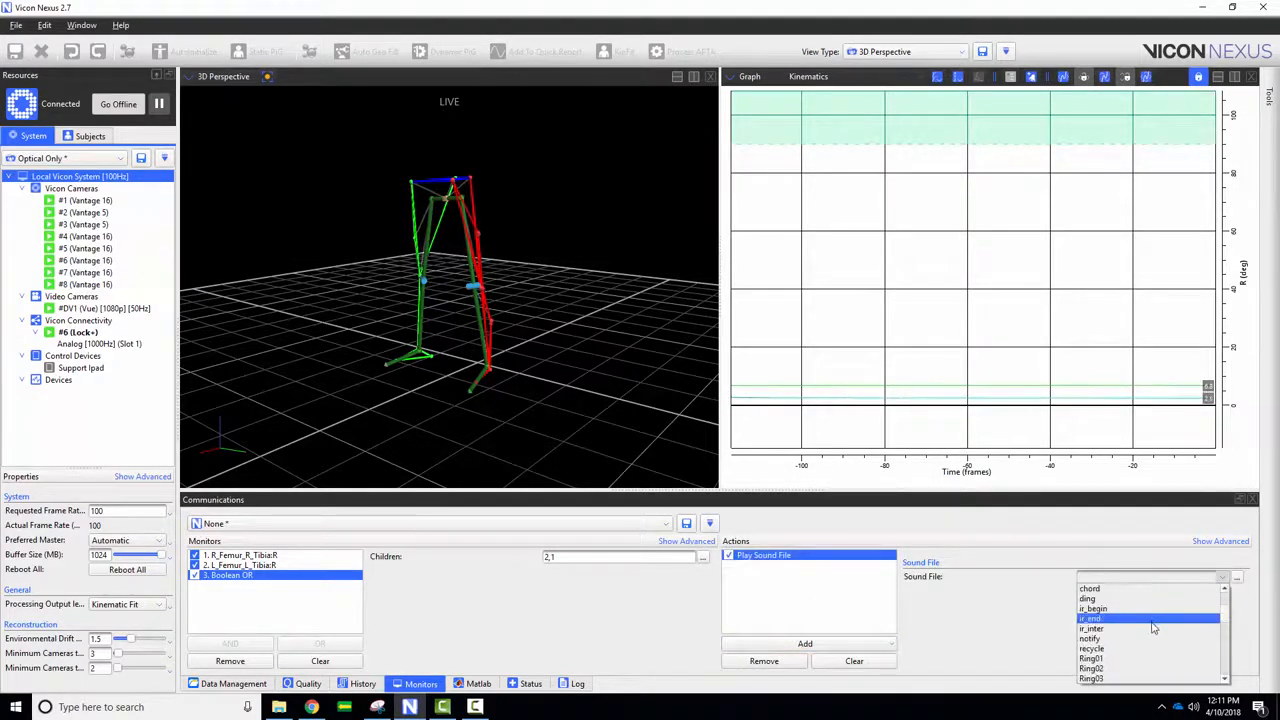
pyautogui.scroll(-7, 1153, 627)
pyautogui.scroll(-2, 1151, 630)
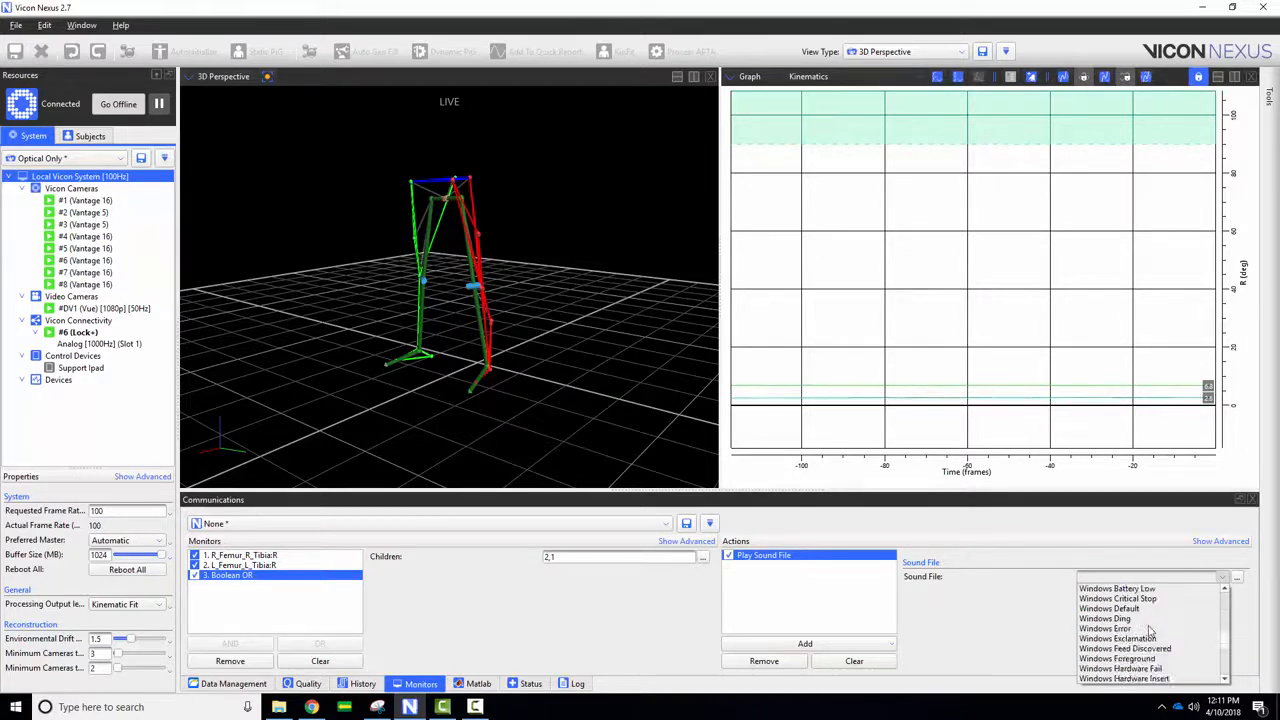
pyautogui.click(1150, 608)
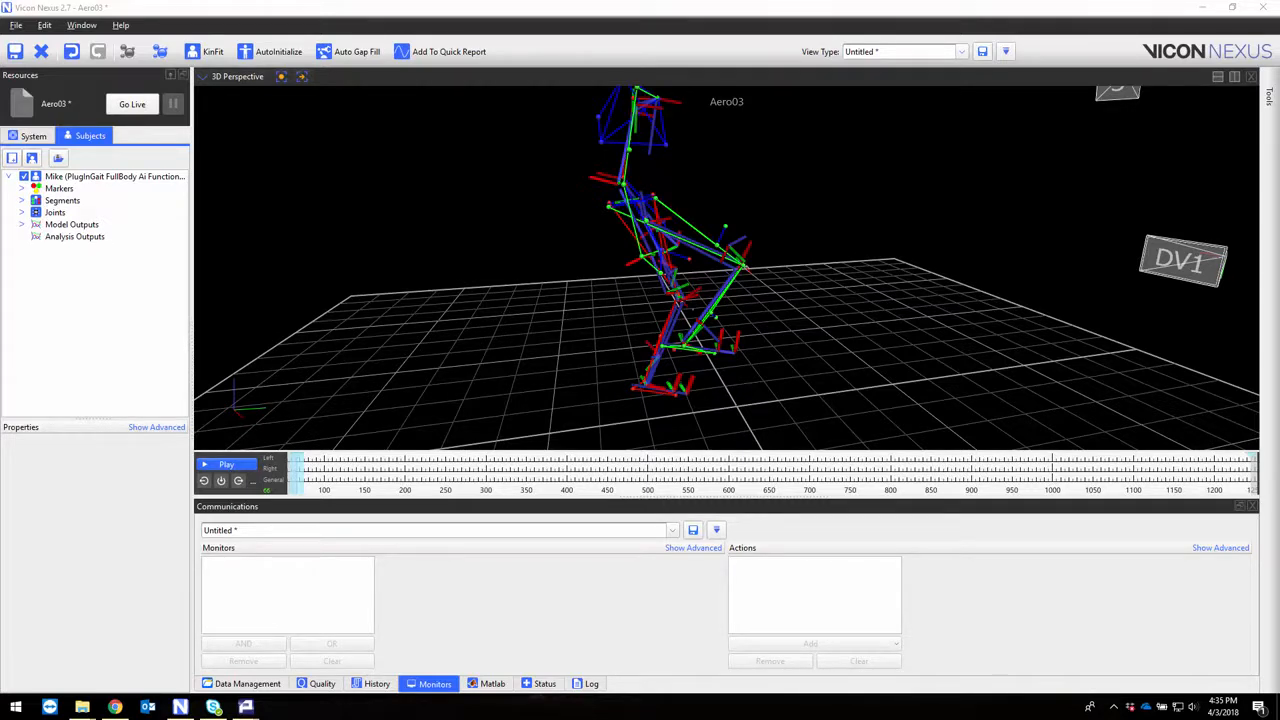
# Step: Add a second view beside the 3D view of the Aero03 trial and make it a graph
pyautogui.click(1234, 78)
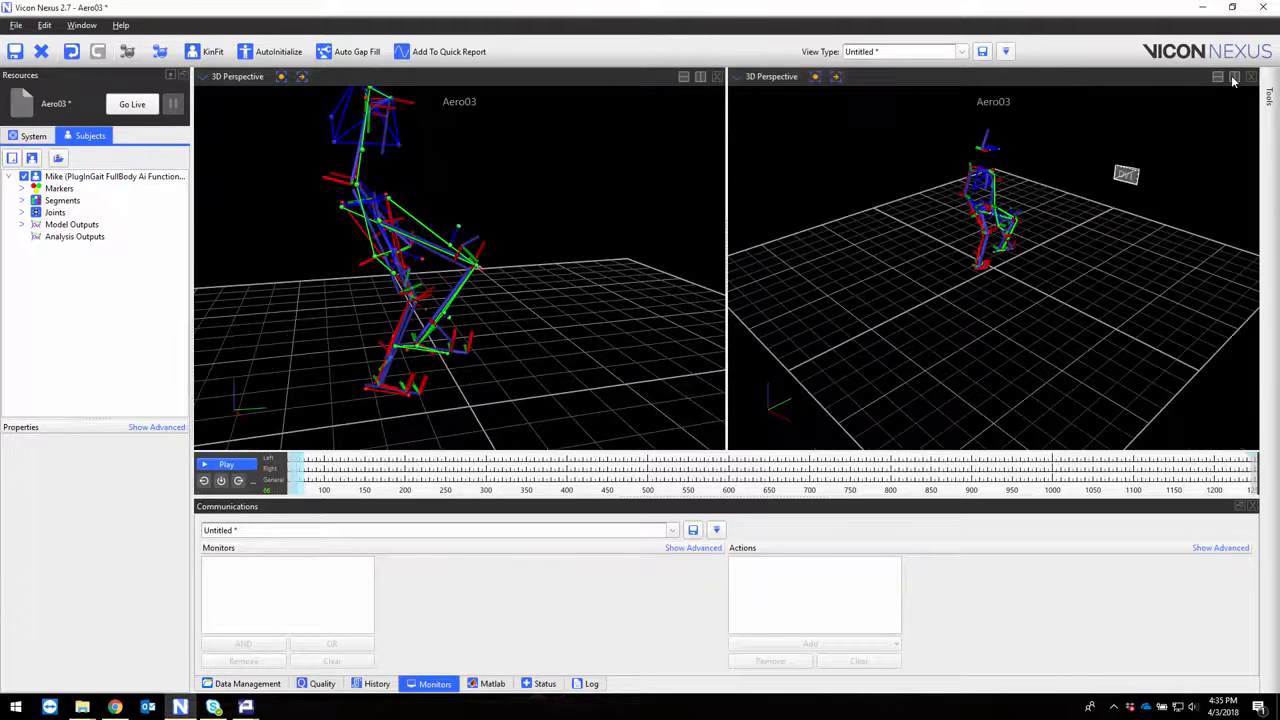
pyautogui.click(789, 79)
pyautogui.click(777, 140)
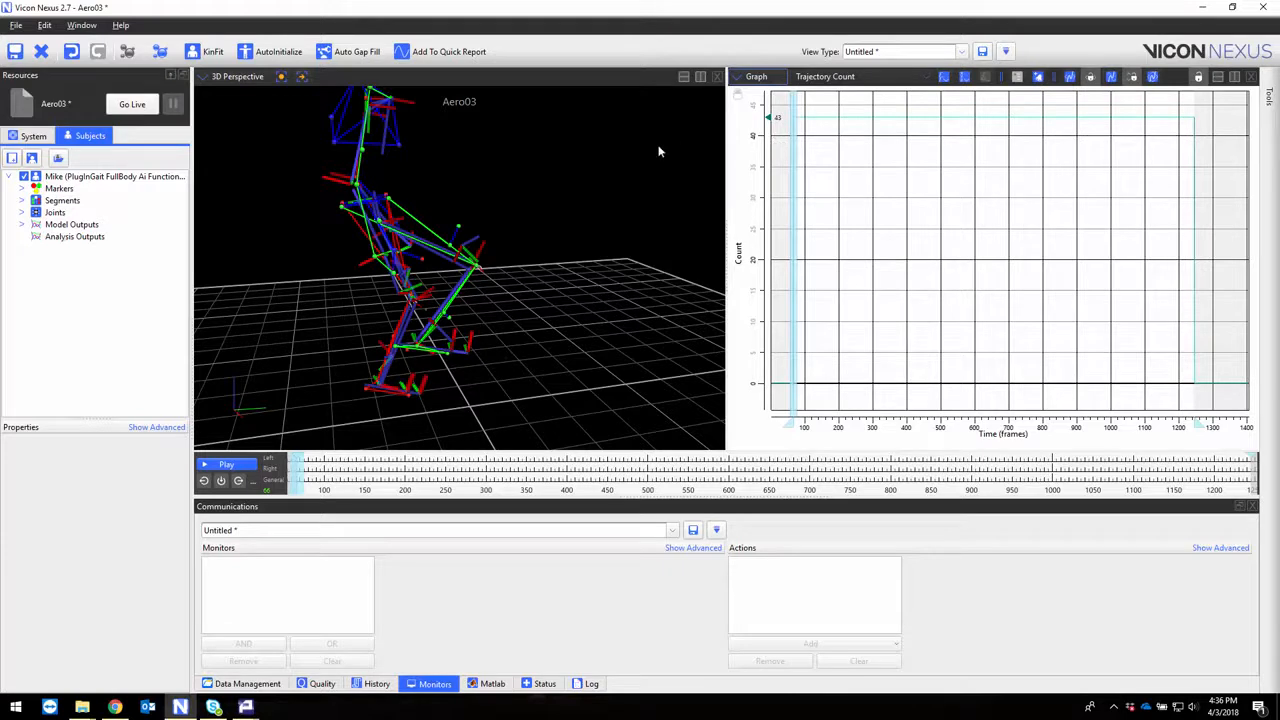
# Step: Select the LANK and RANK markers of the subject and graph their trajectory components
pyautogui.click(22, 188)
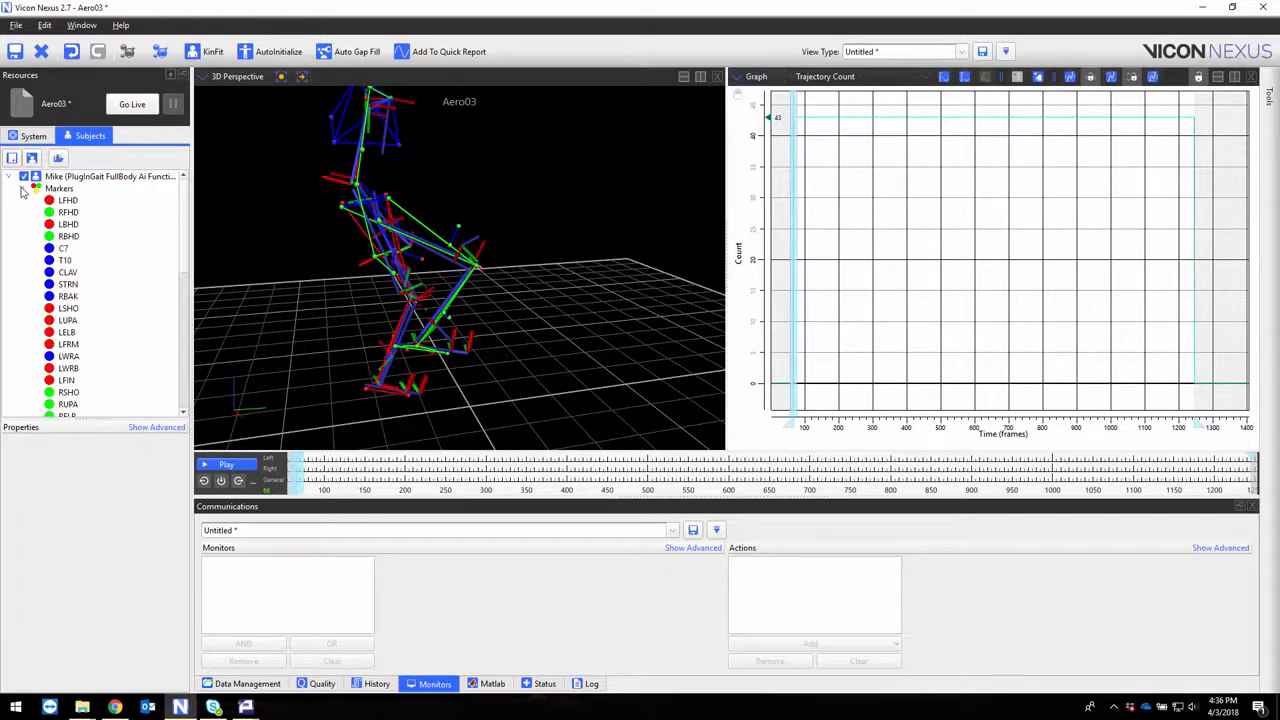
pyautogui.scroll(-1, 111, 275)
pyautogui.scroll(-8, 111, 278)
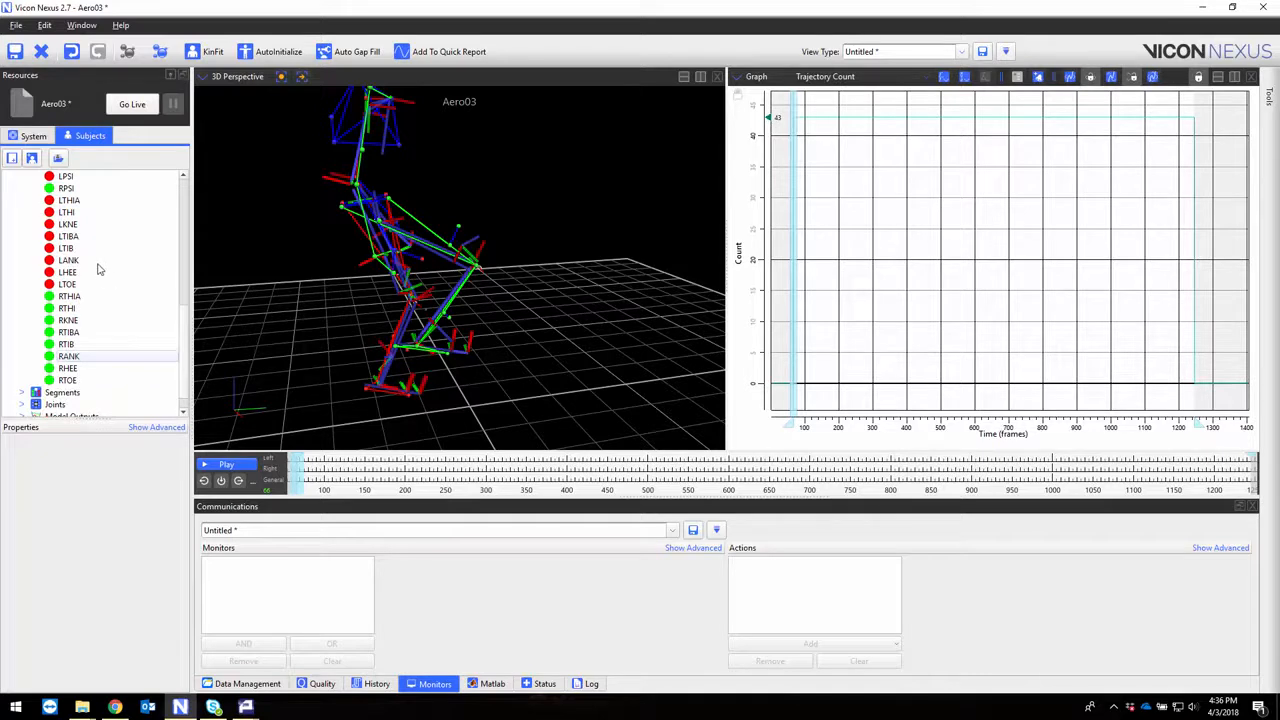
pyautogui.click(97, 262)
pyautogui.keyDown('ctrl'); pyautogui.click(88, 358); pyautogui.keyUp('ctrl')
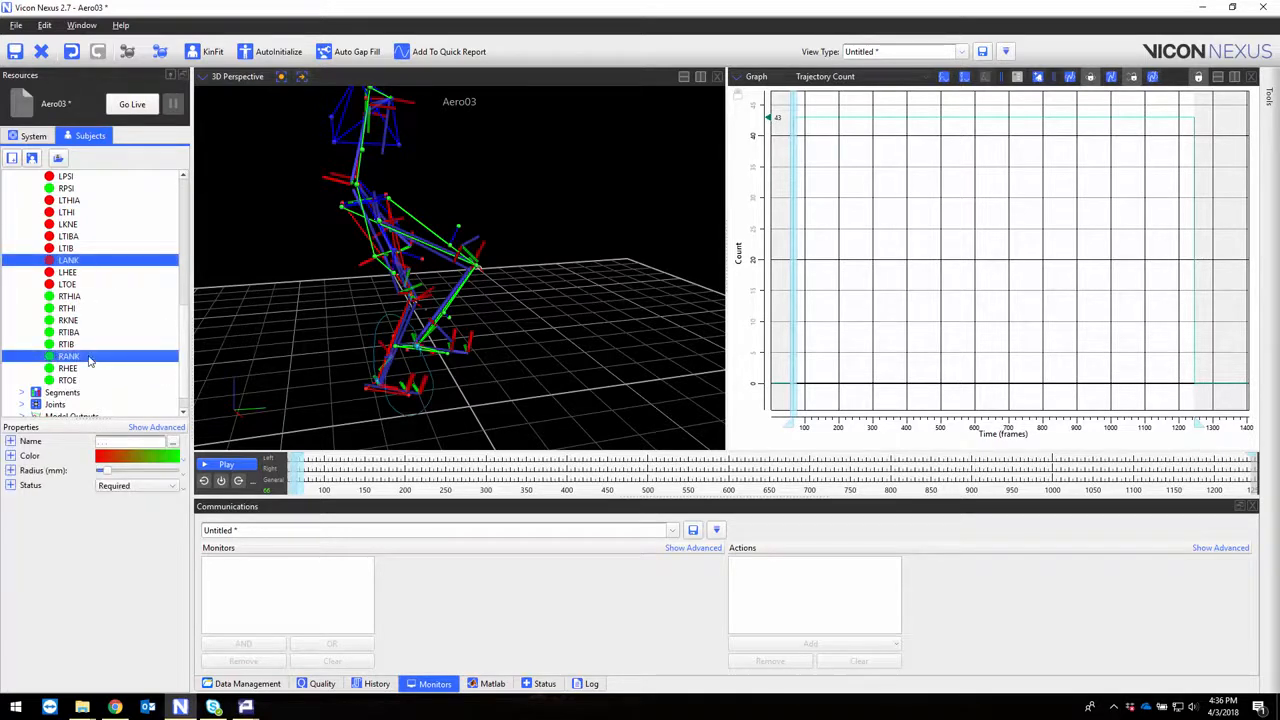
pyautogui.click(900, 79)
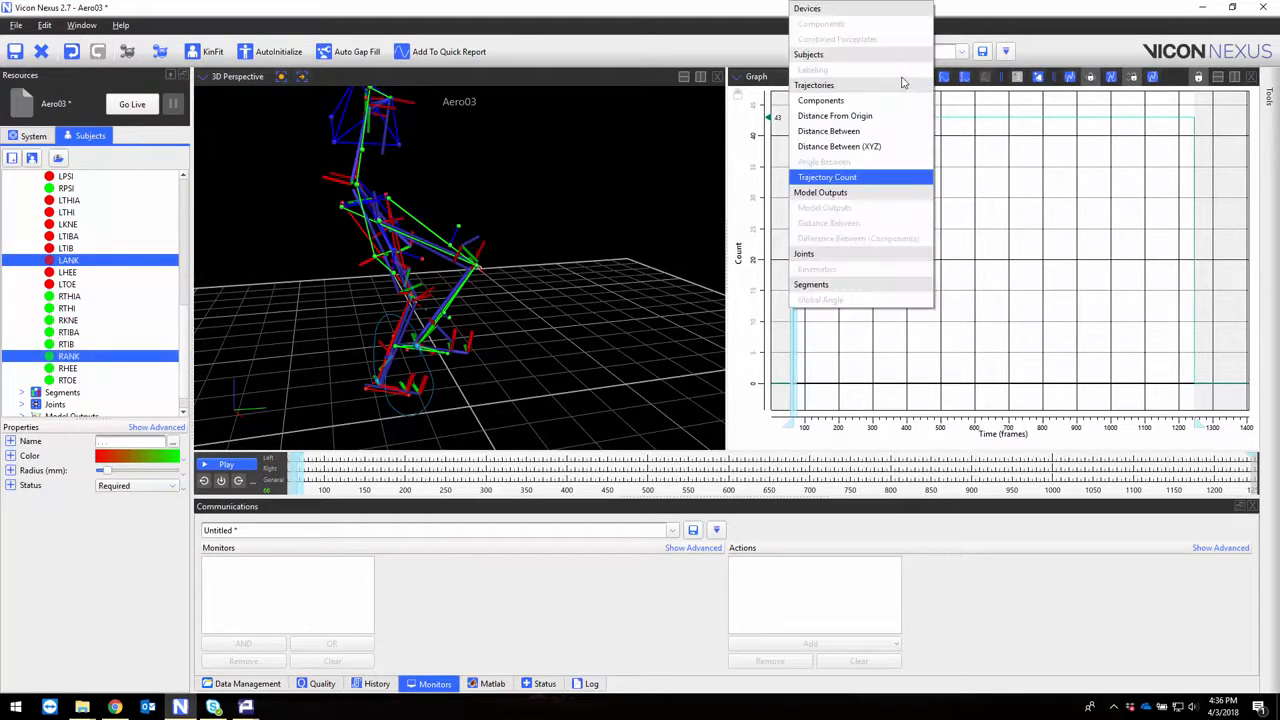
pyautogui.click(870, 101)
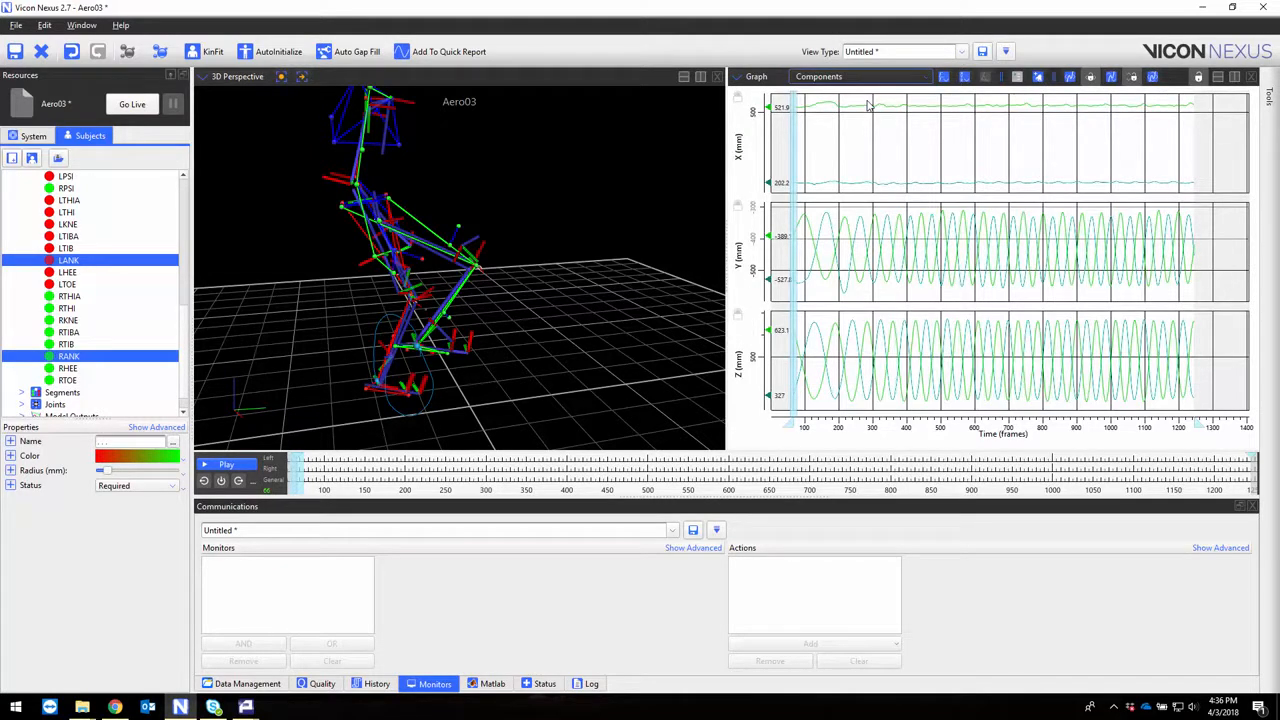
# Step: Restrict the graph to the Z component and create monitors for both ankle markers from it
pyautogui.click(965, 77)
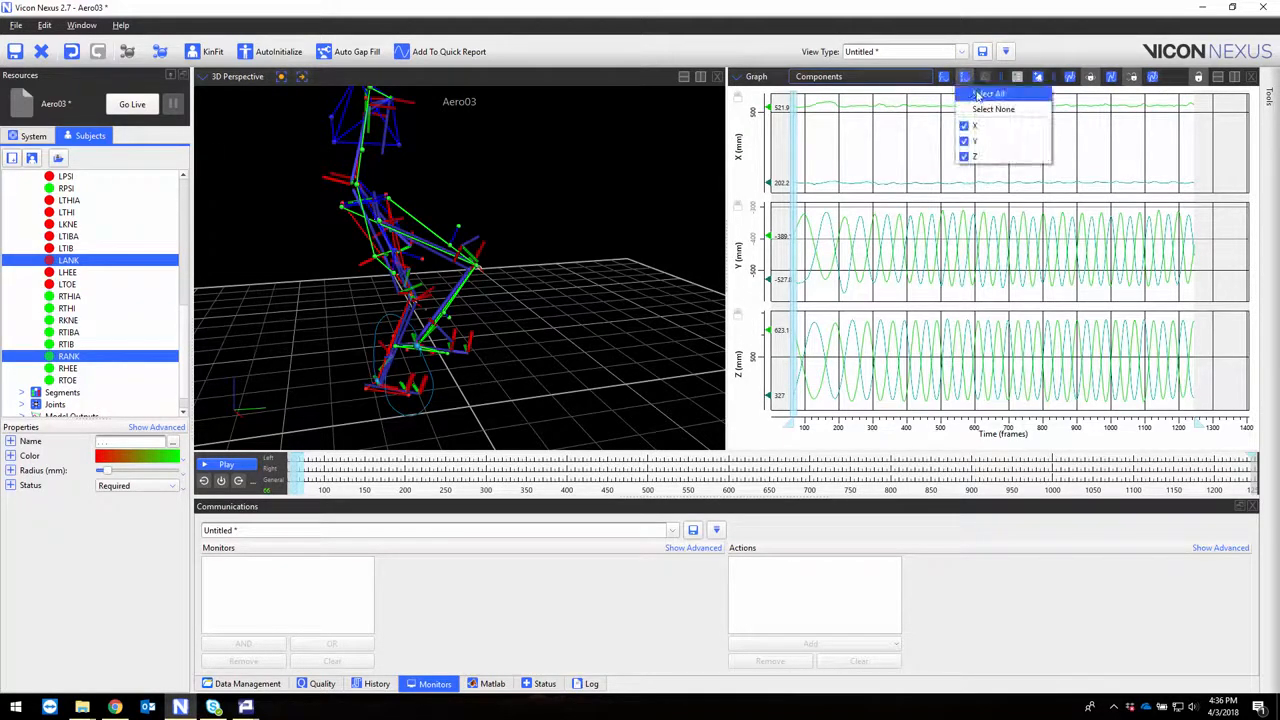
pyautogui.click(1018, 112)
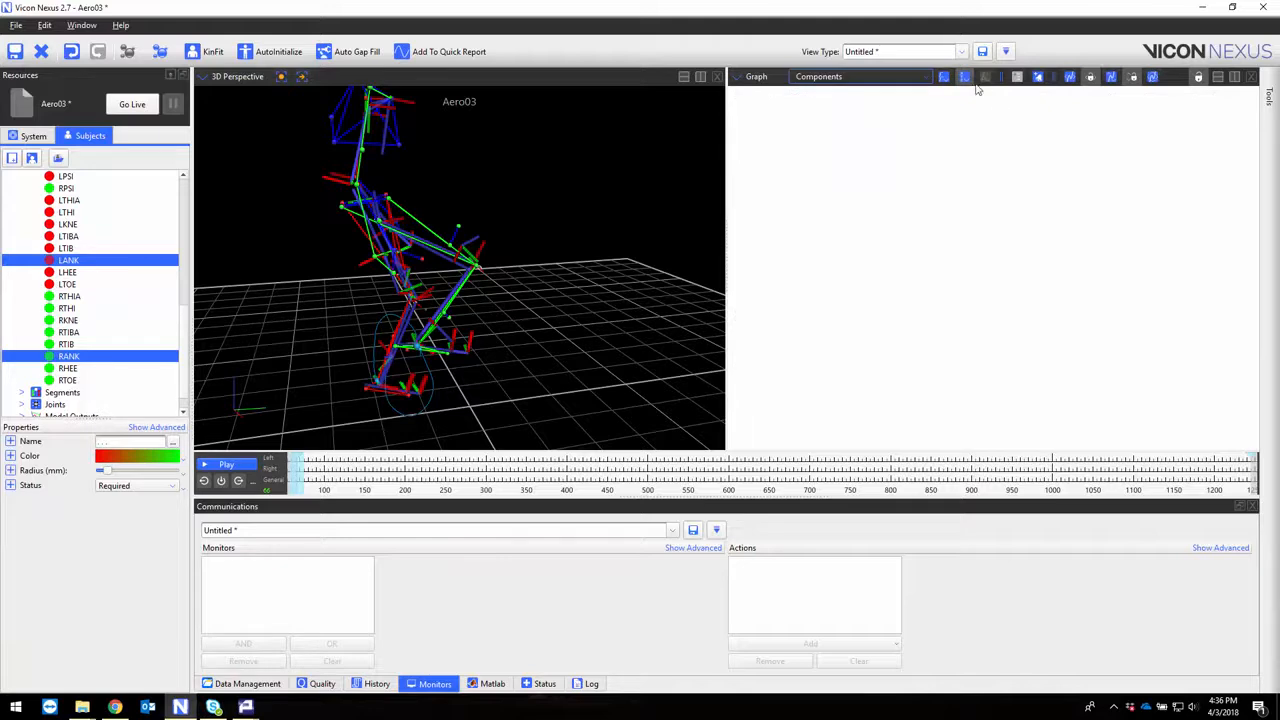
pyautogui.click(966, 79)
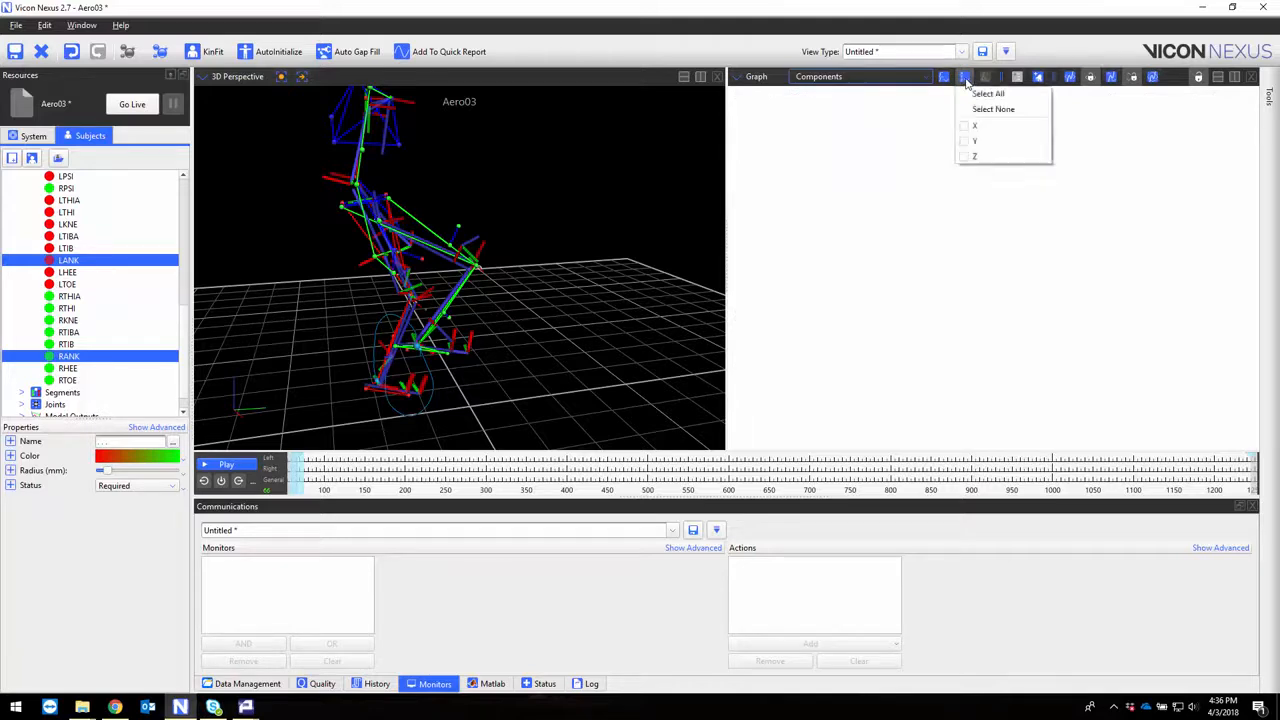
pyautogui.click(990, 157)
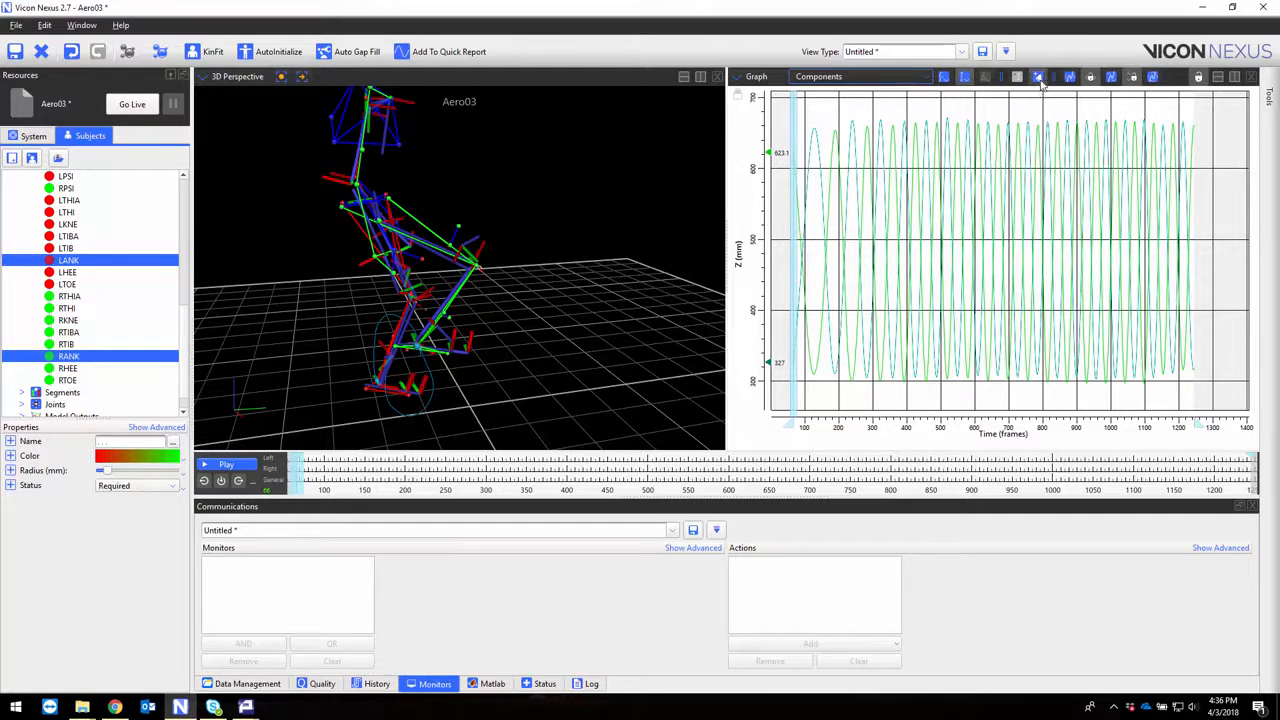
pyautogui.click(1038, 78)
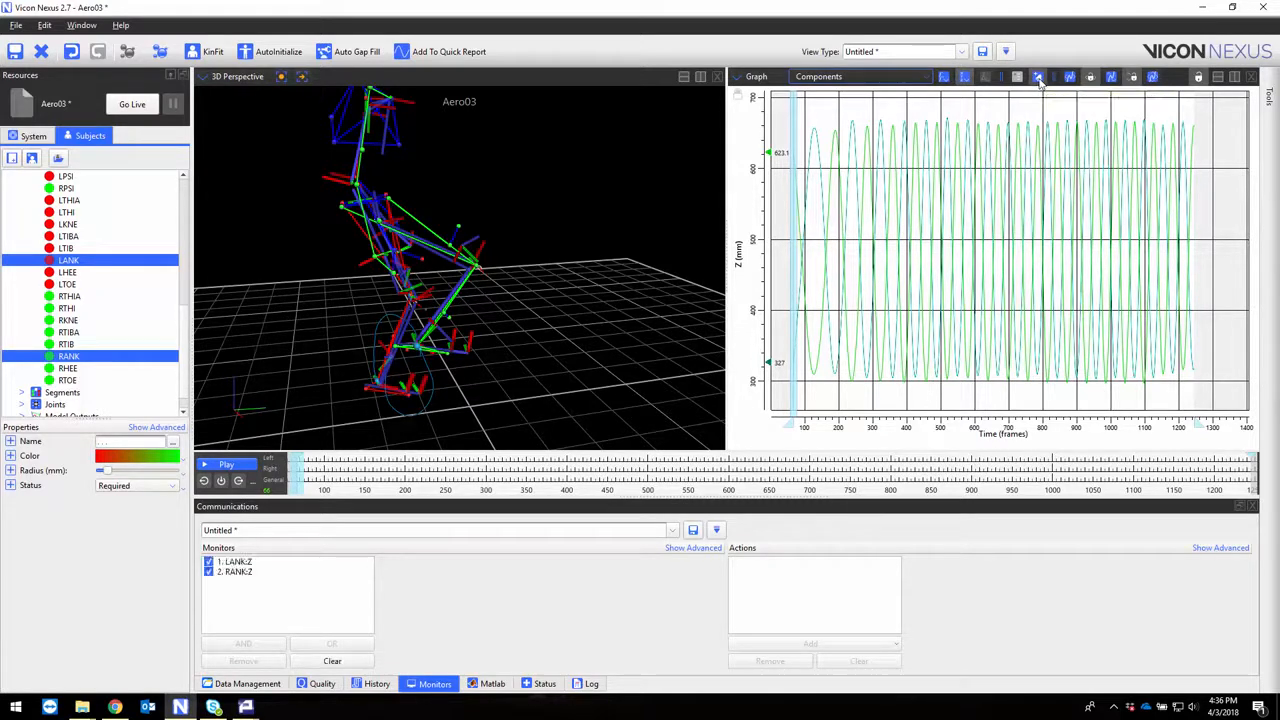
# Step: Set the LANK:Z monitor's threshold mode to Below Lower with a lower threshold of 350 mm
pyautogui.click(268, 562)
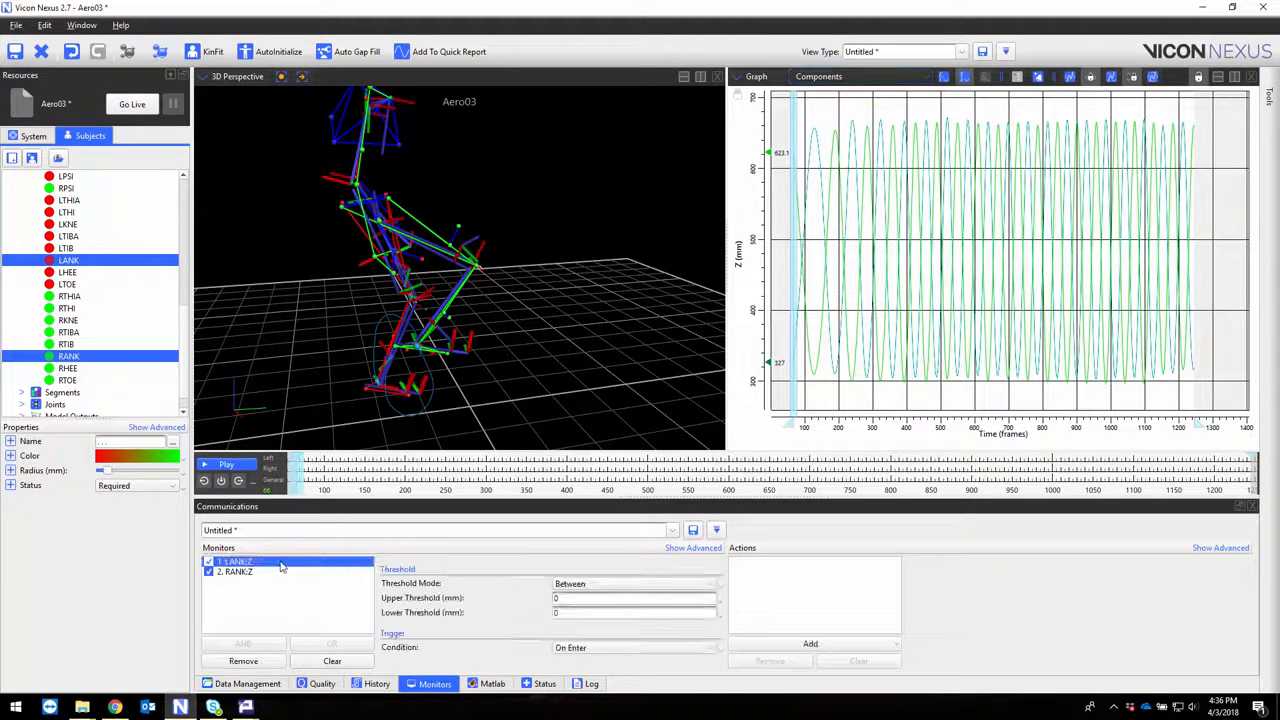
pyautogui.click(578, 585)
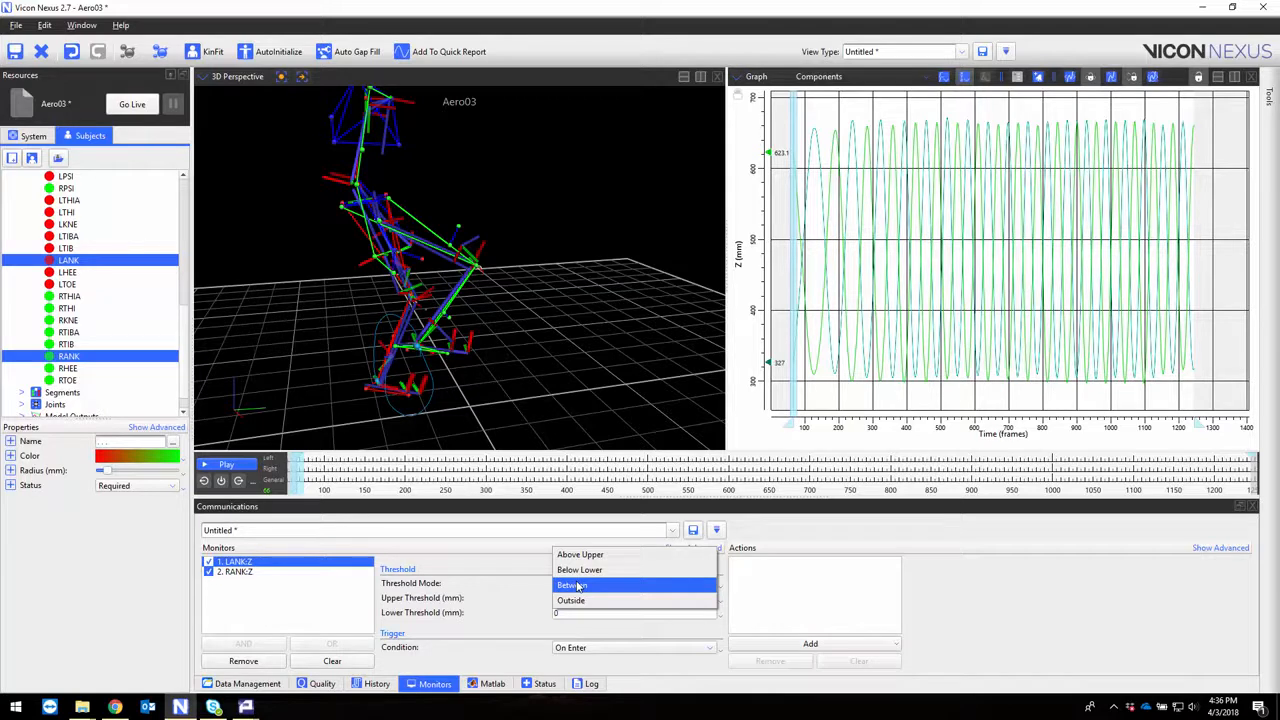
pyautogui.click(580, 569)
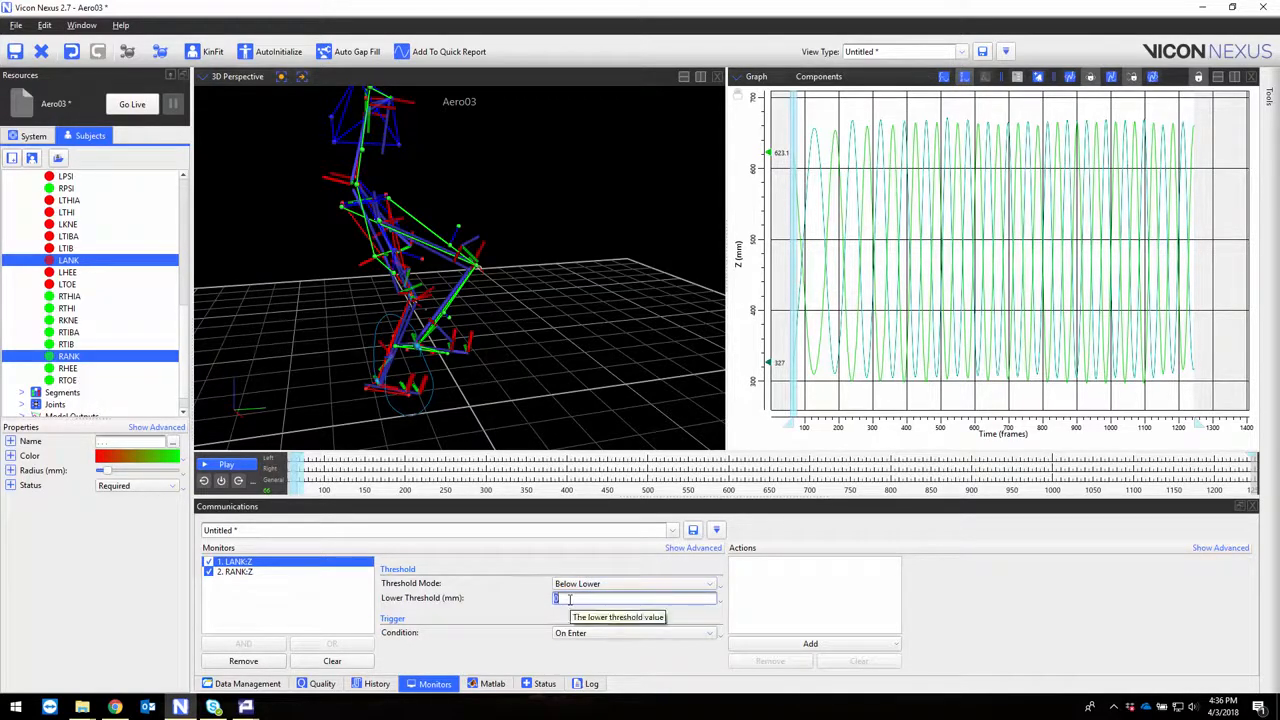
pyautogui.click(570, 600)
pyautogui.write('350')
# Step: Set the LANK:Z monitor's trigger condition to Min Value On Exit and add a Timebar Event action to it
pyautogui.click(624, 634)
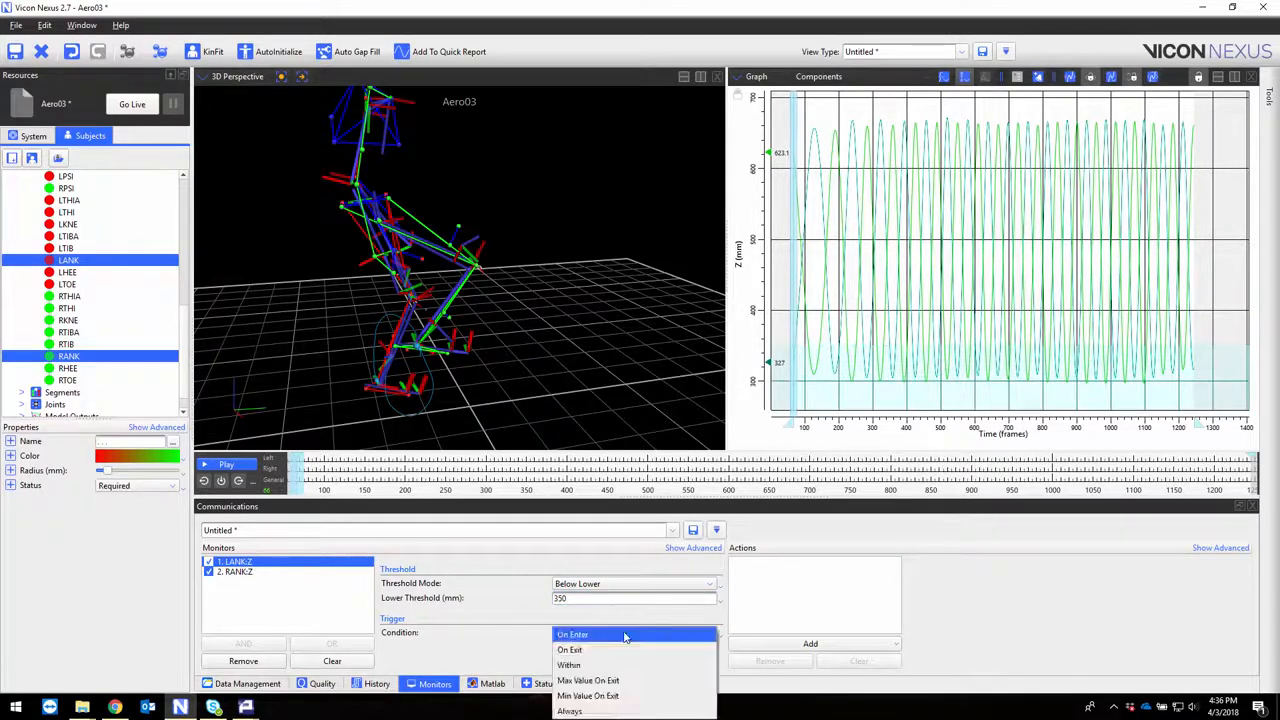
pyautogui.click(628, 697)
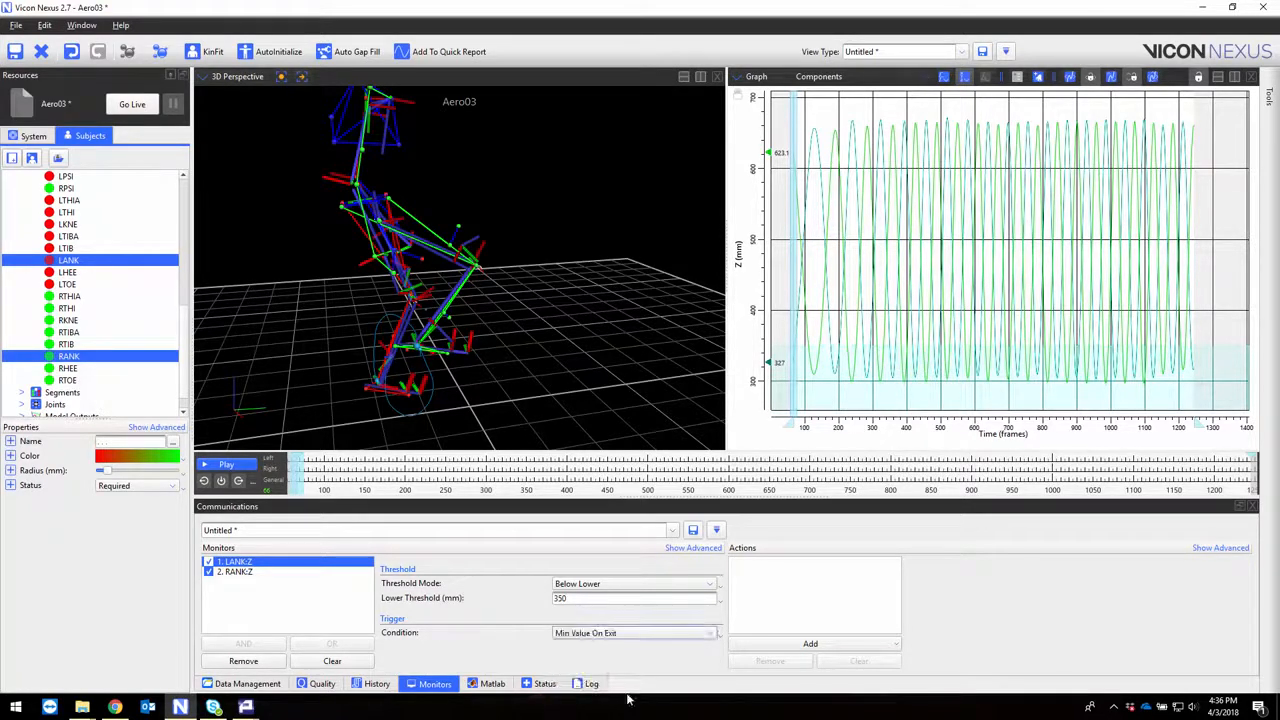
pyautogui.click(783, 645)
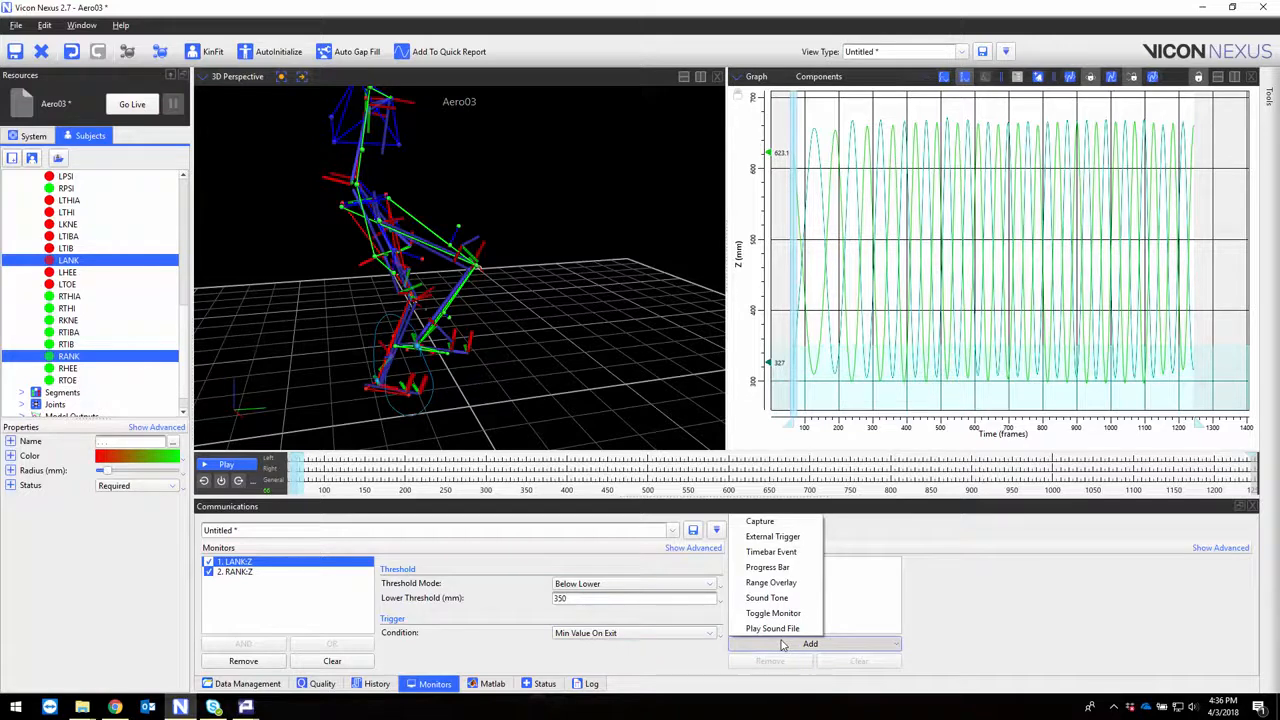
pyautogui.click(798, 552)
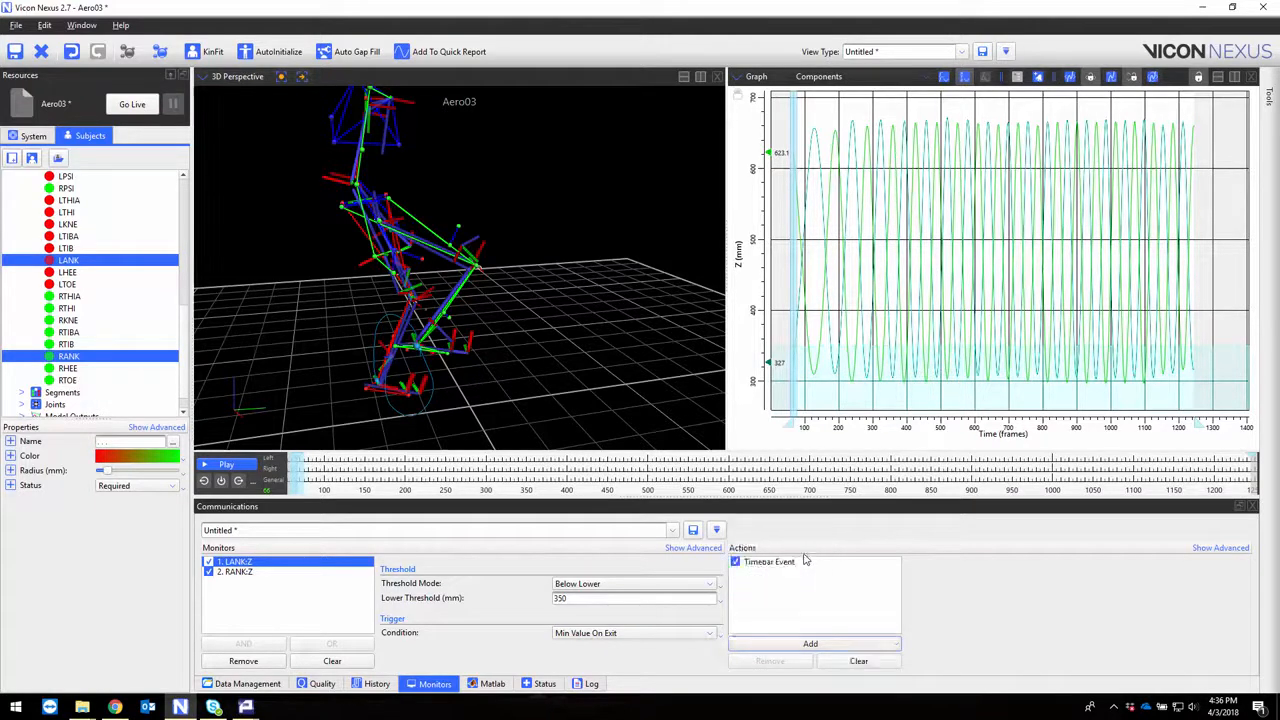
# Step: Set the context of the LANK:Z monitor's Timebar Event action to Left
pyautogui.click(811, 564)
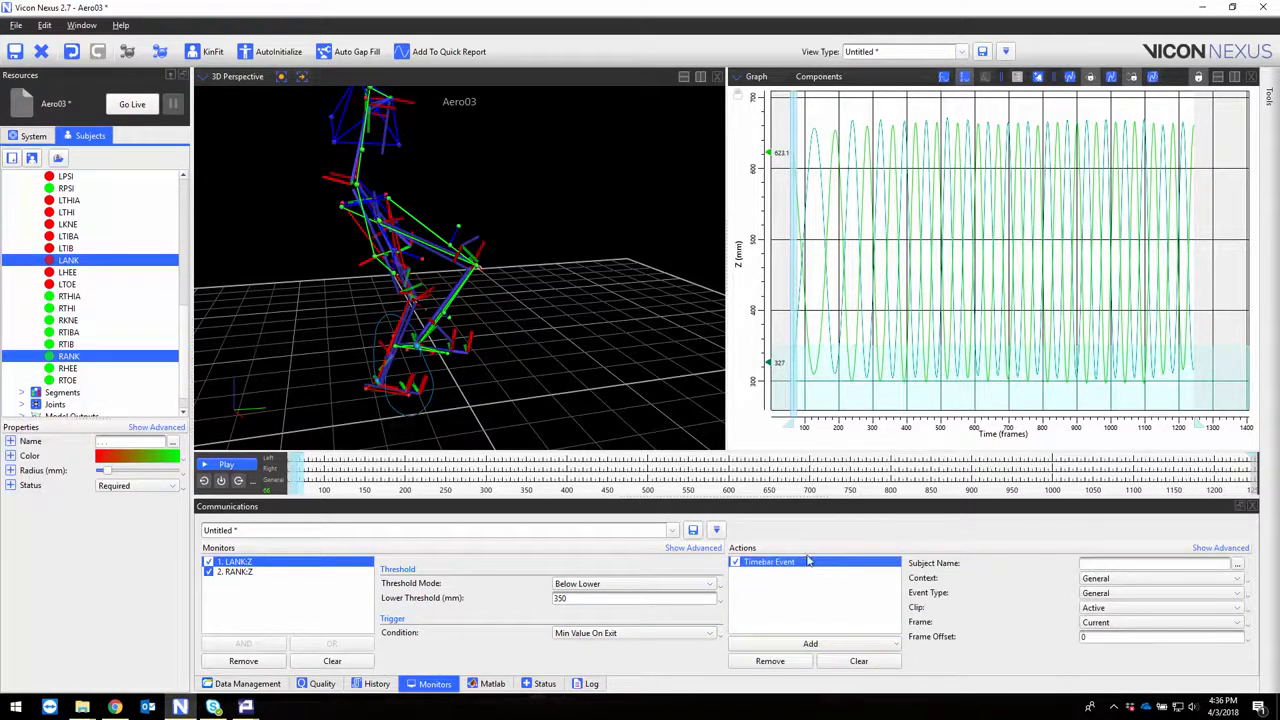
pyautogui.click(1136, 580)
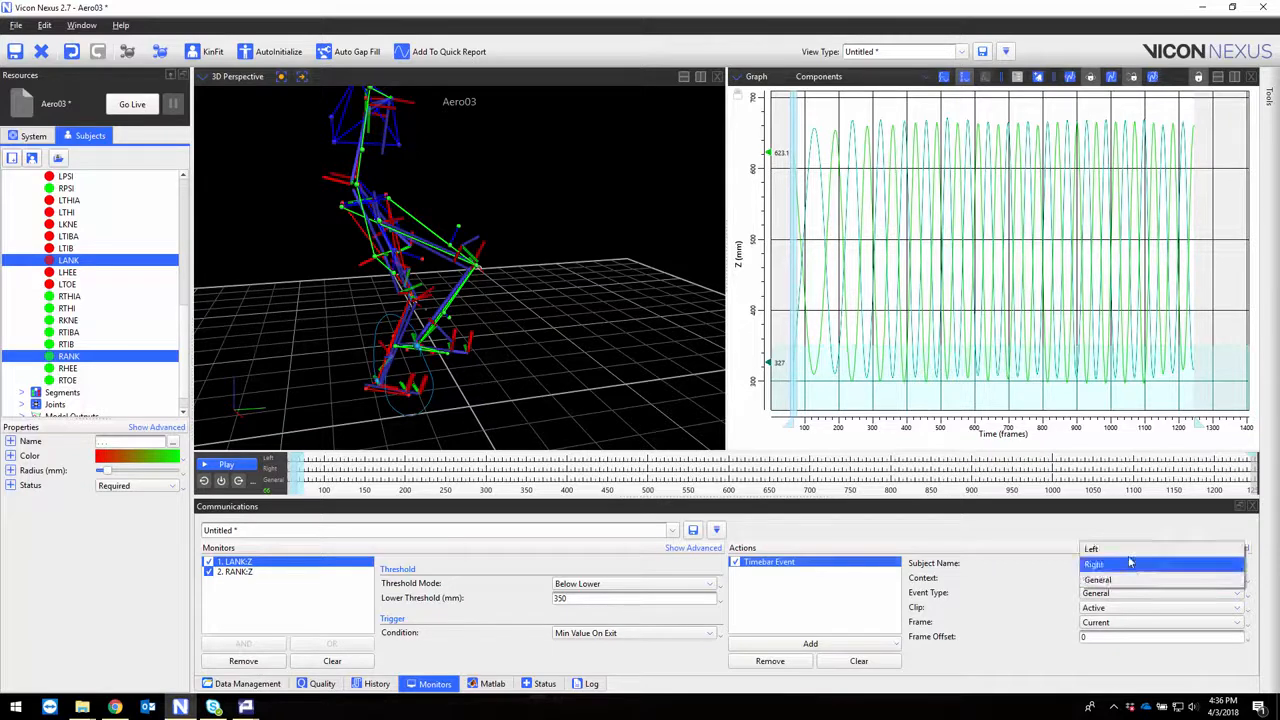
pyautogui.click(1130, 553)
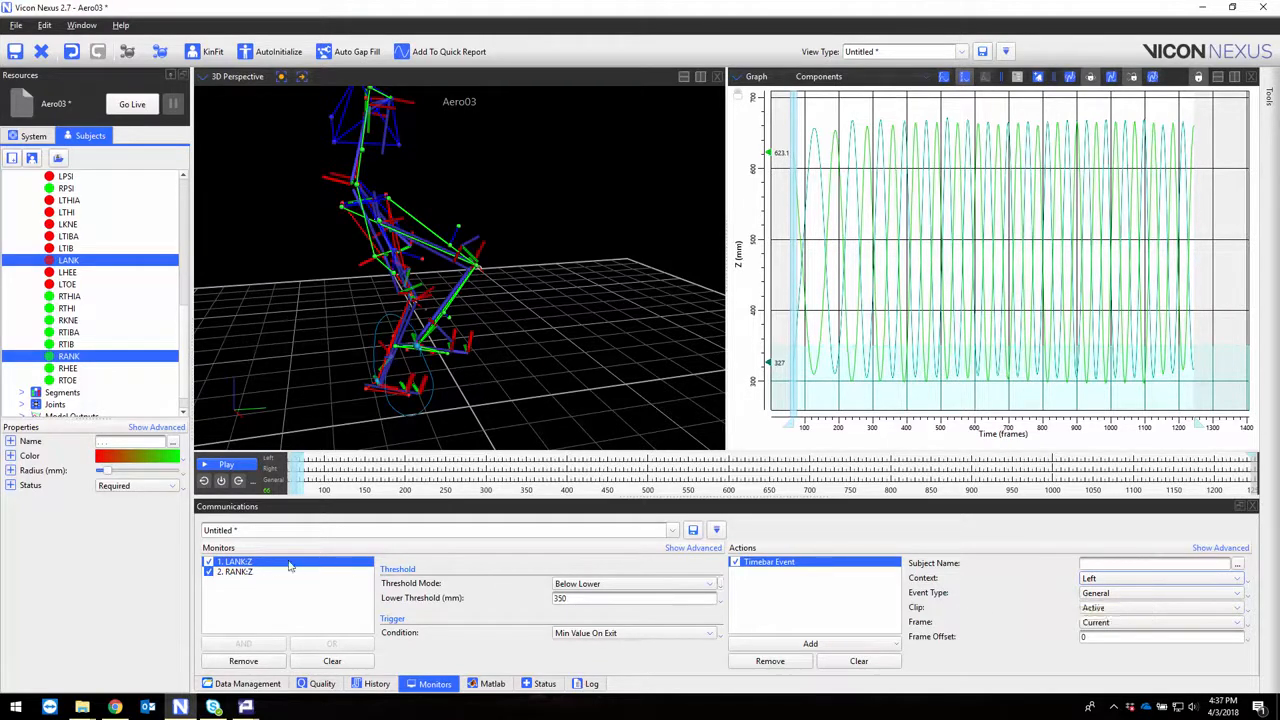
# Step: Set the RANK:Z monitor's threshold mode to Below Lower with a lower threshold of 350 mm
pyautogui.click(258, 573)
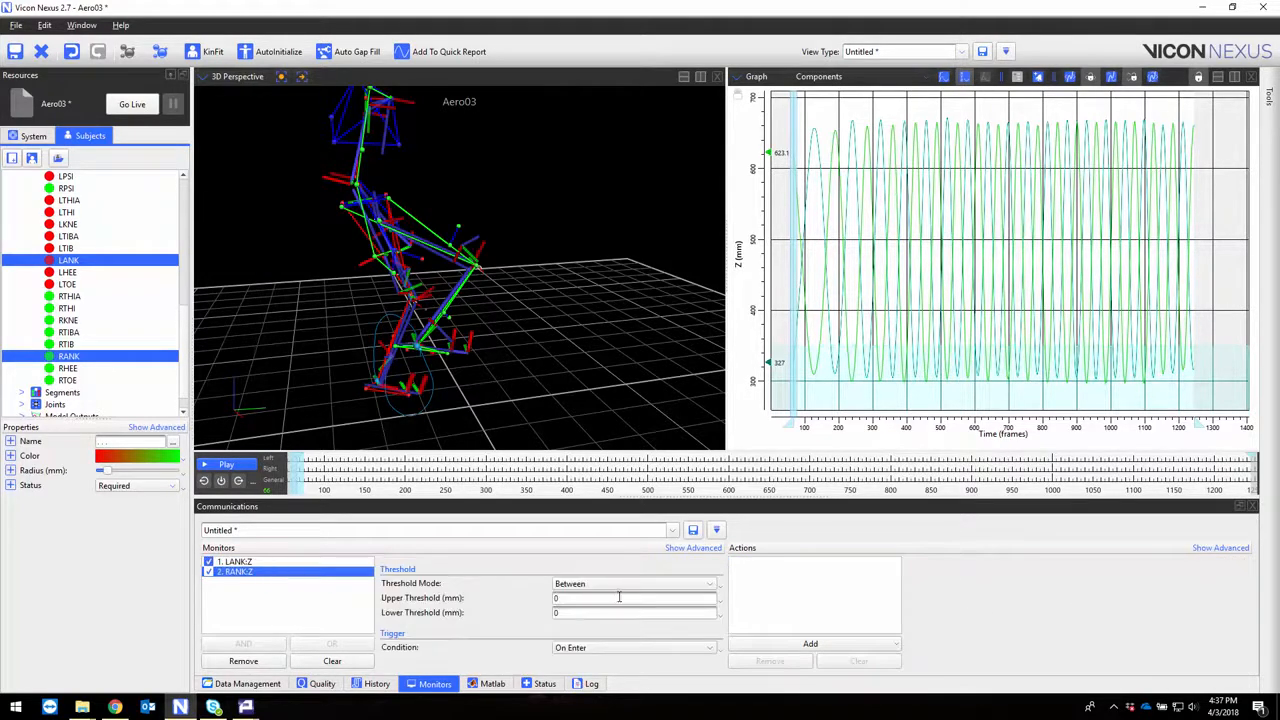
pyautogui.click(622, 588)
pyautogui.click(622, 574)
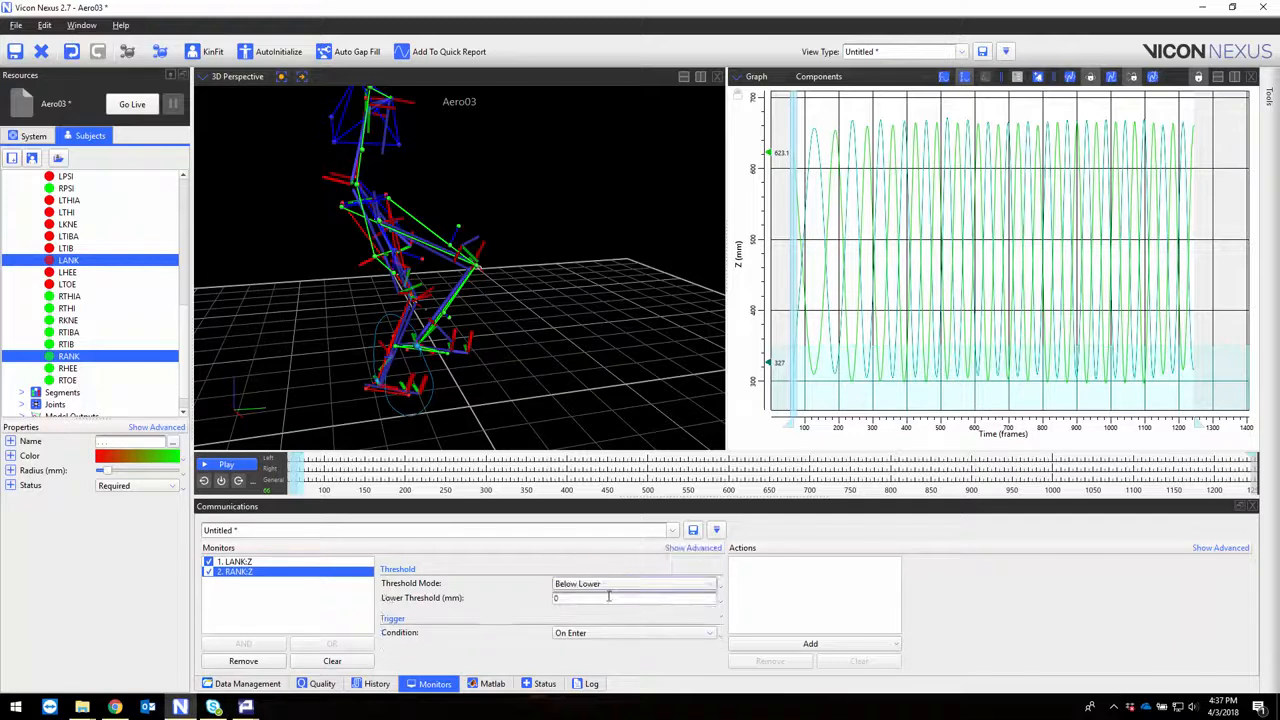
pyautogui.click(606, 598)
pyautogui.doubleClick(606, 598)
pyautogui.write('35')
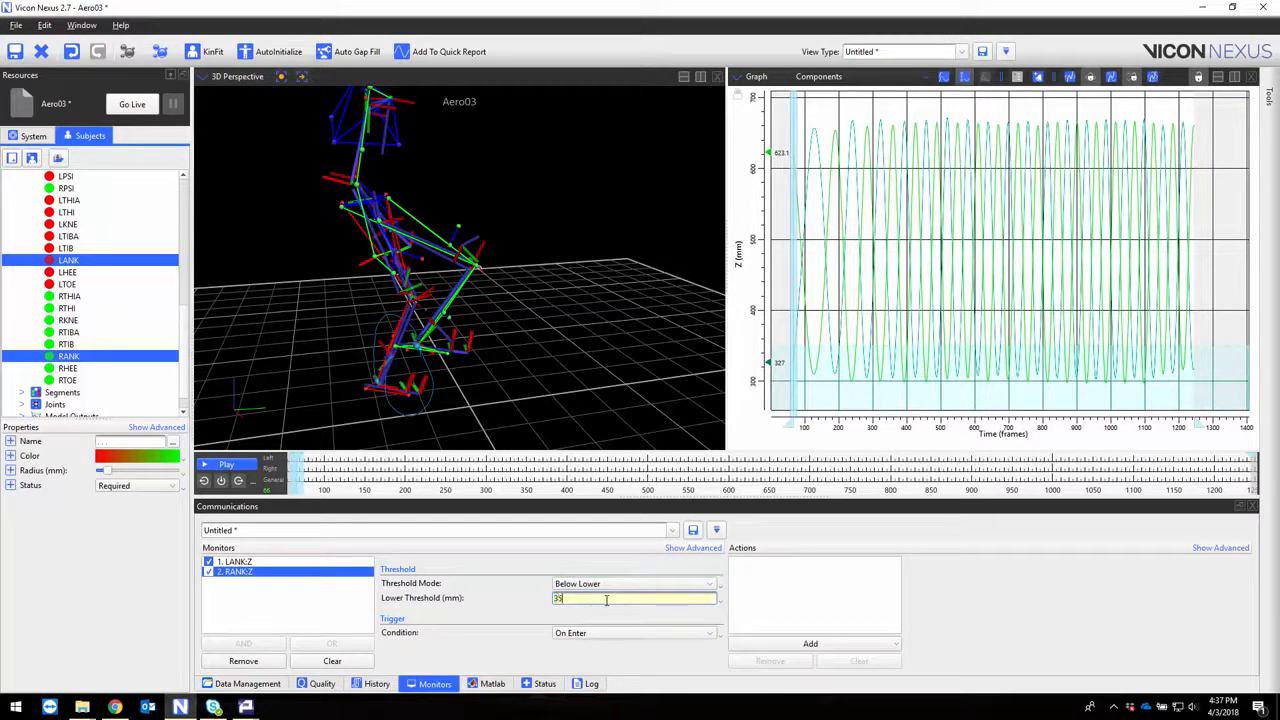
pyautogui.press('Return')
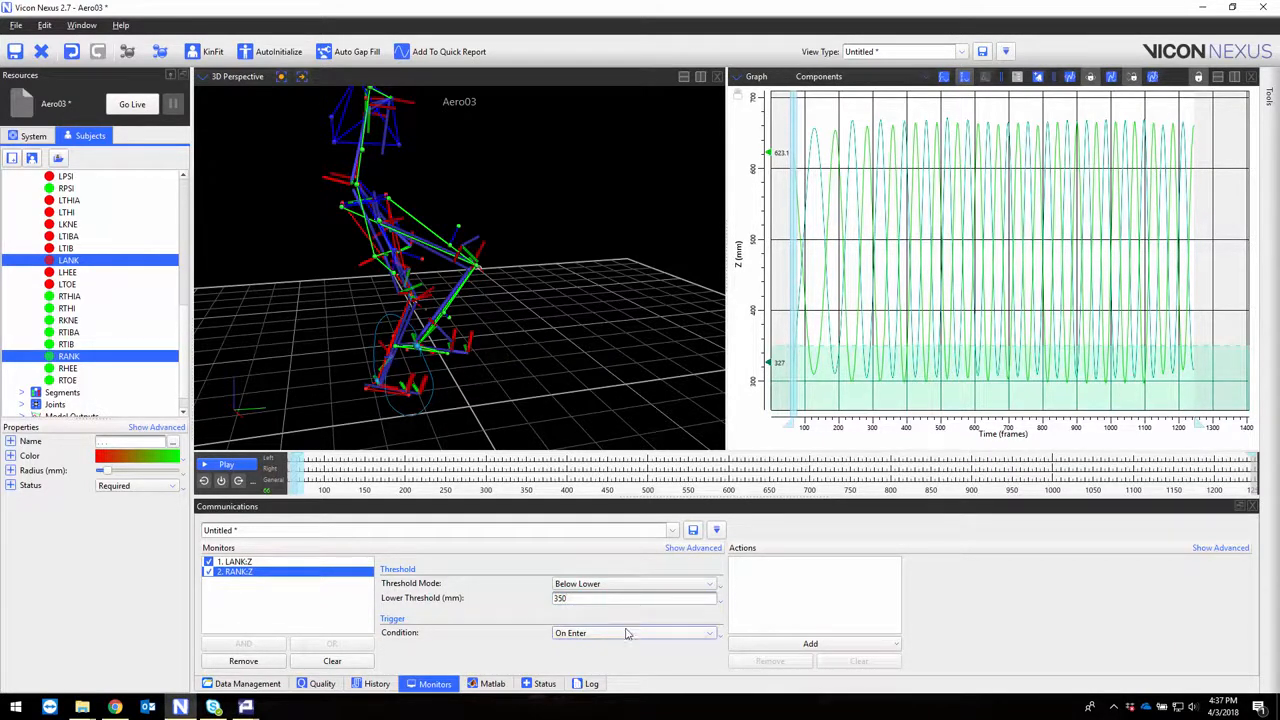
# Step: Set the RANK:Z monitor's trigger condition to Min Value On Exit and add a Timebar Event action to it
pyautogui.click(628, 633)
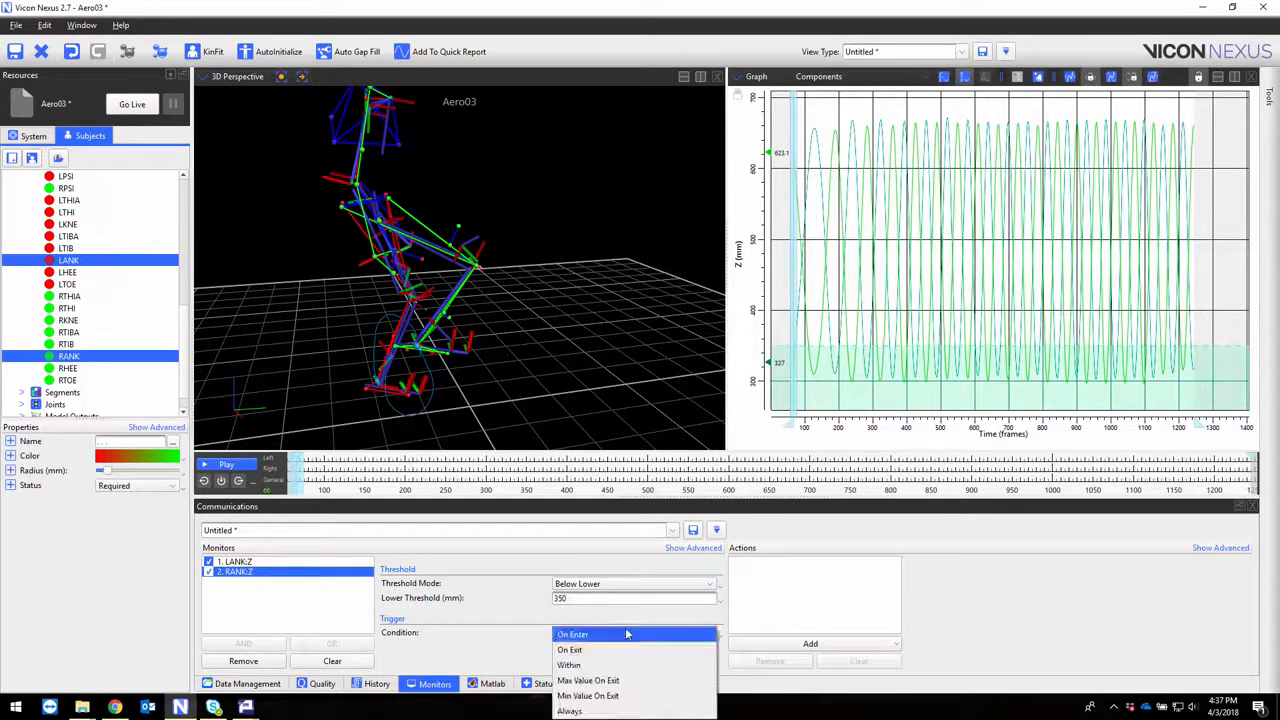
pyautogui.click(628, 696)
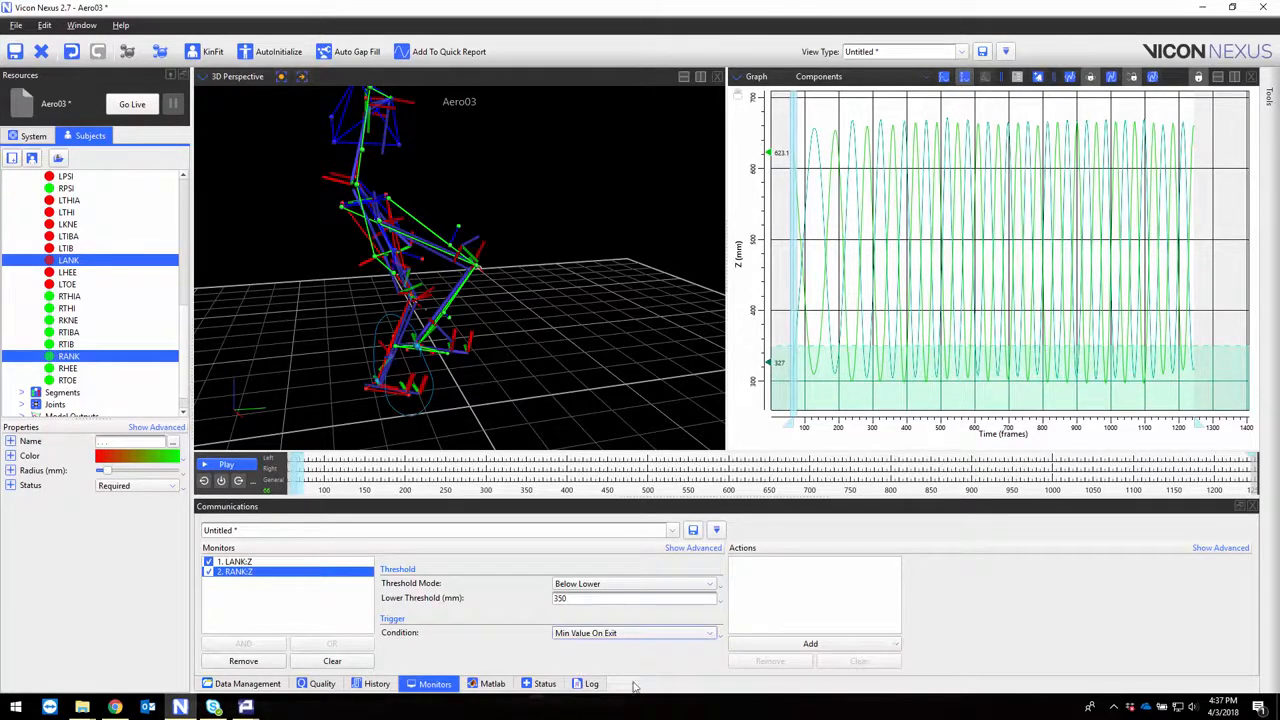
pyautogui.click(757, 646)
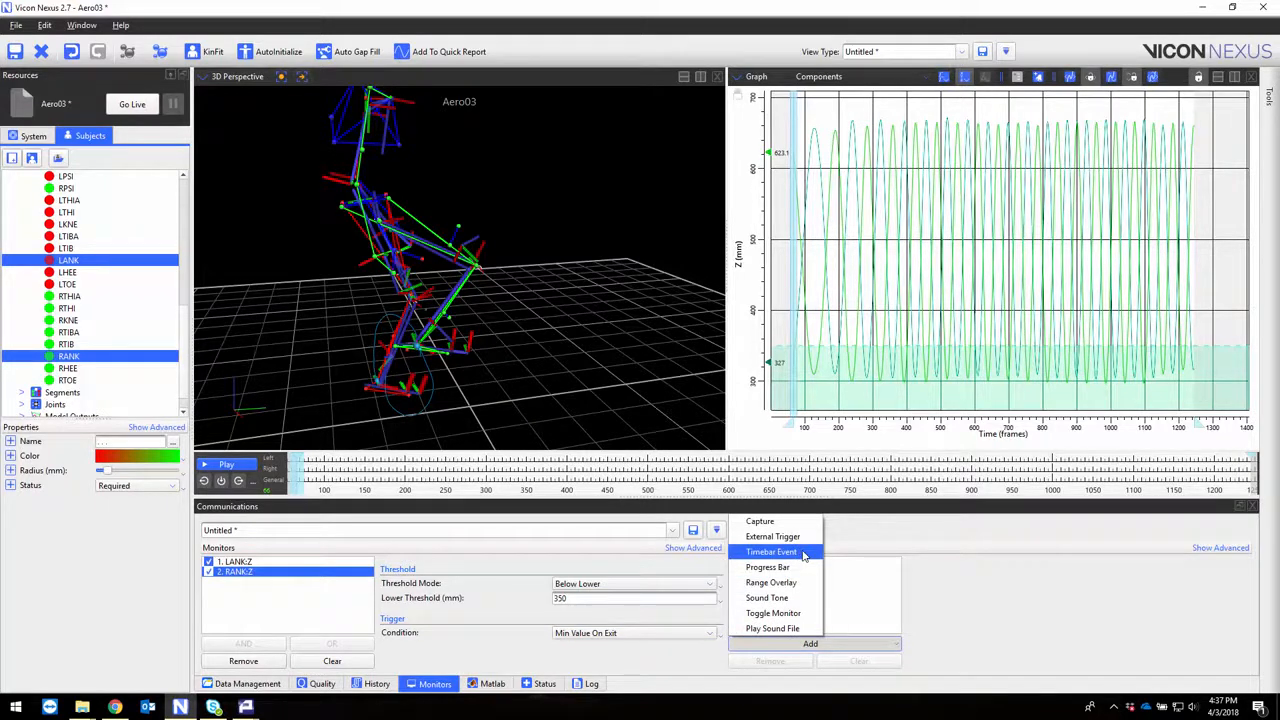
pyautogui.click(803, 553)
# Step: Set the context of the RANK:Z monitor's Timebar Event to Right and play the trial to mark events on the timebar
pyautogui.click(805, 564)
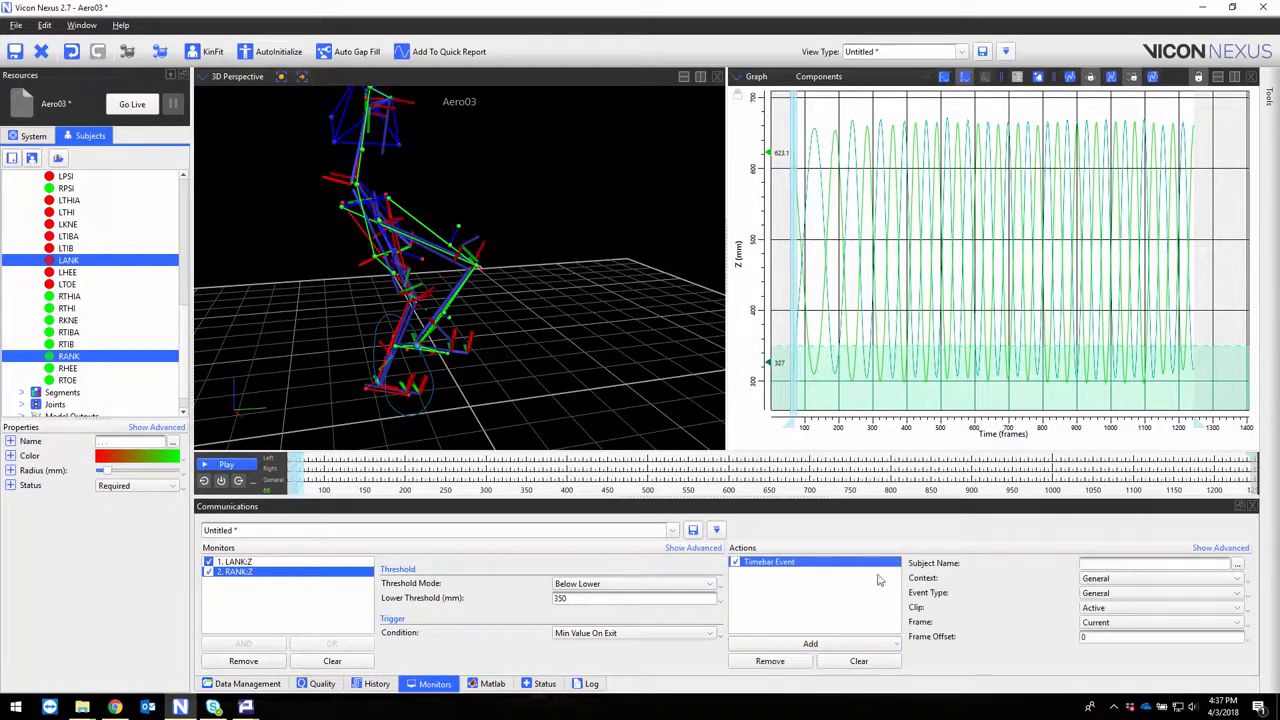
pyautogui.click(1140, 579)
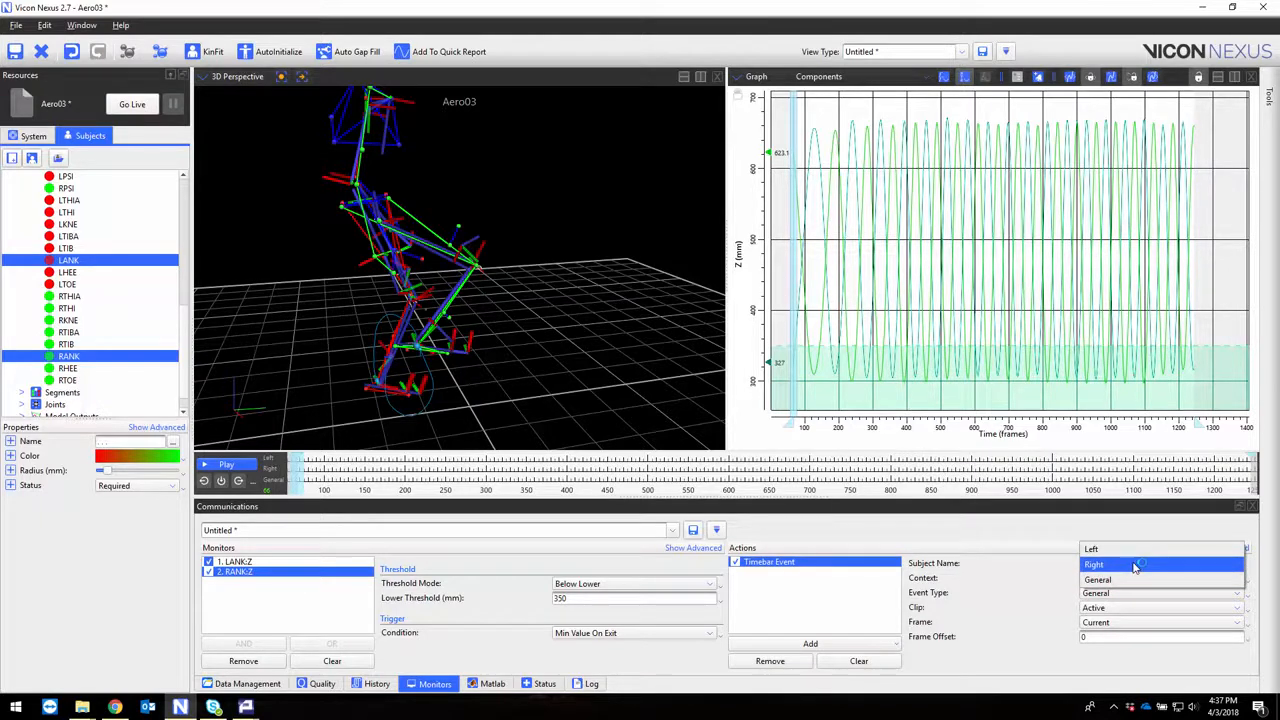
pyautogui.click(1135, 567)
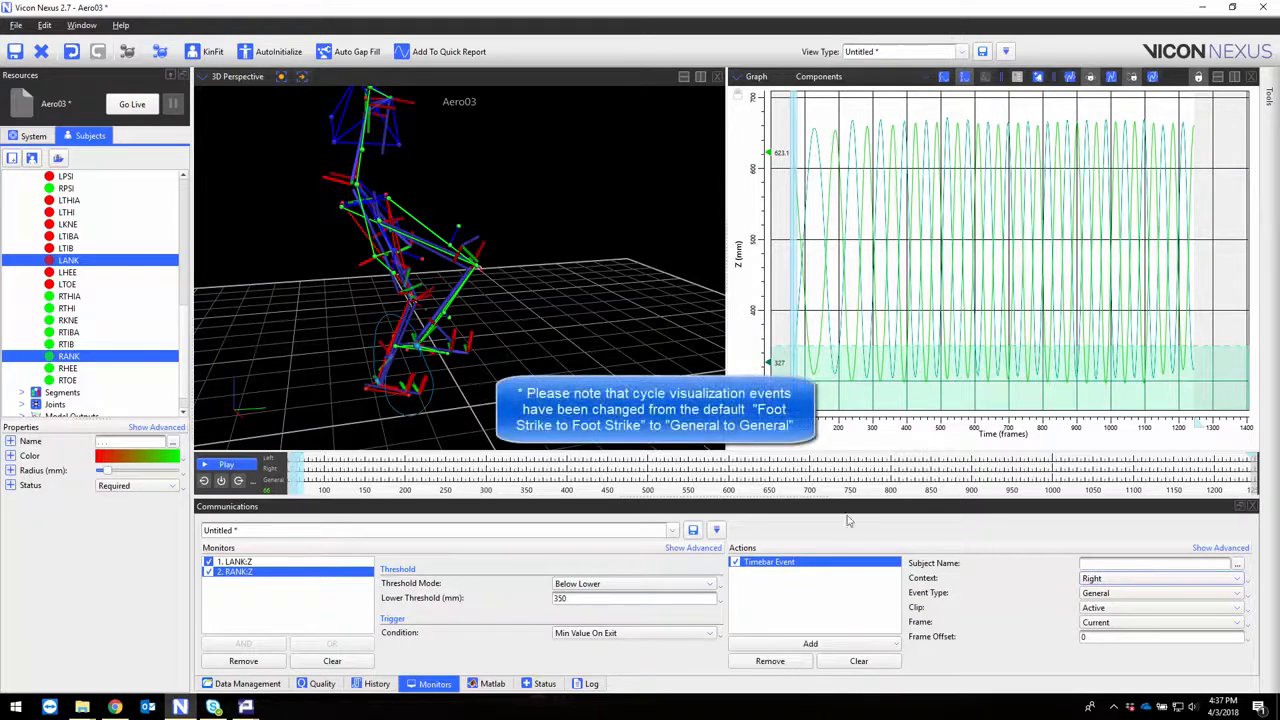
pyautogui.click(228, 466)
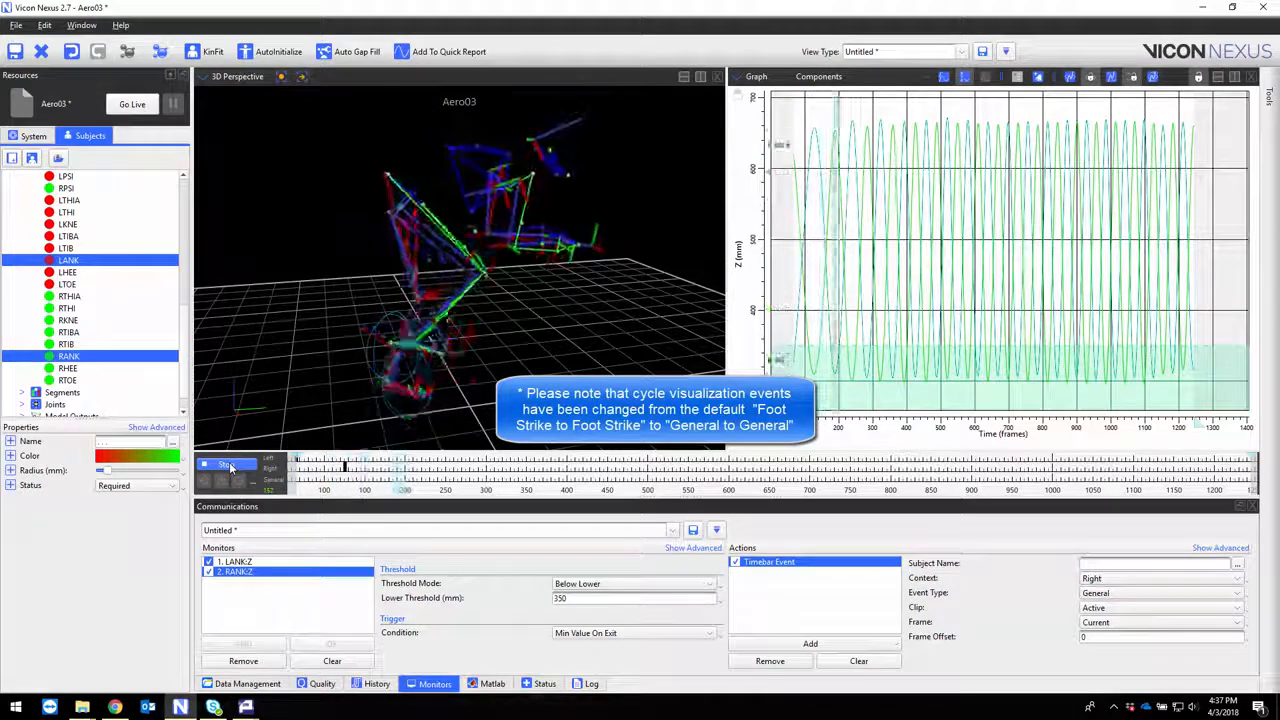